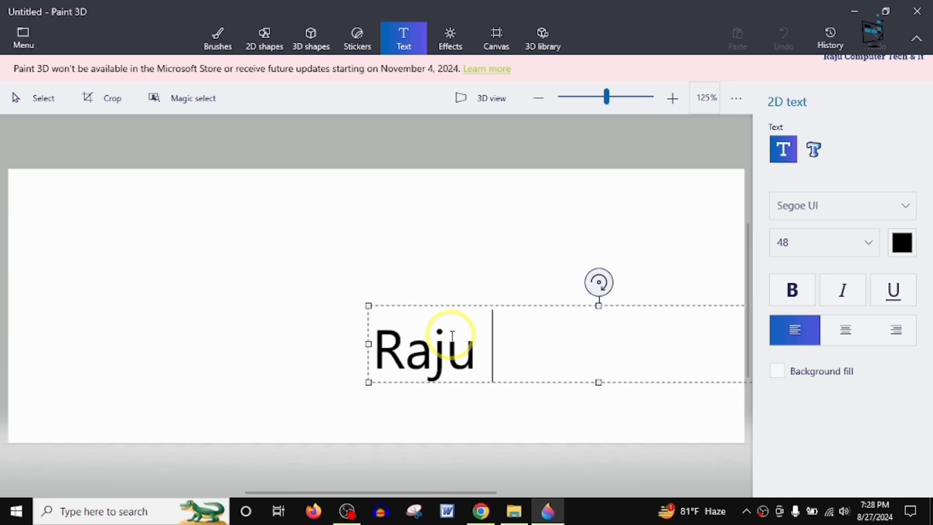
Step: Continue the text with "Computer Tech & It" and move its text box fully onto the canvas
text(Com)
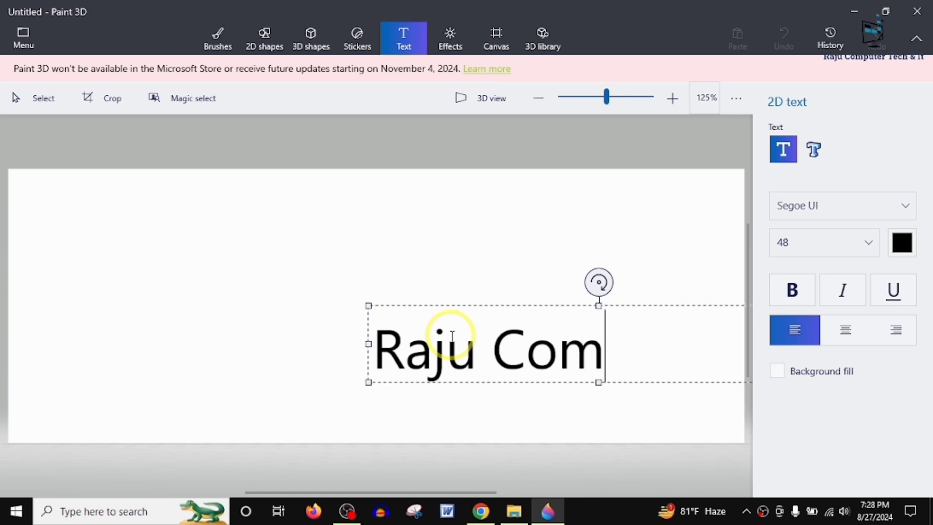
text(puter )
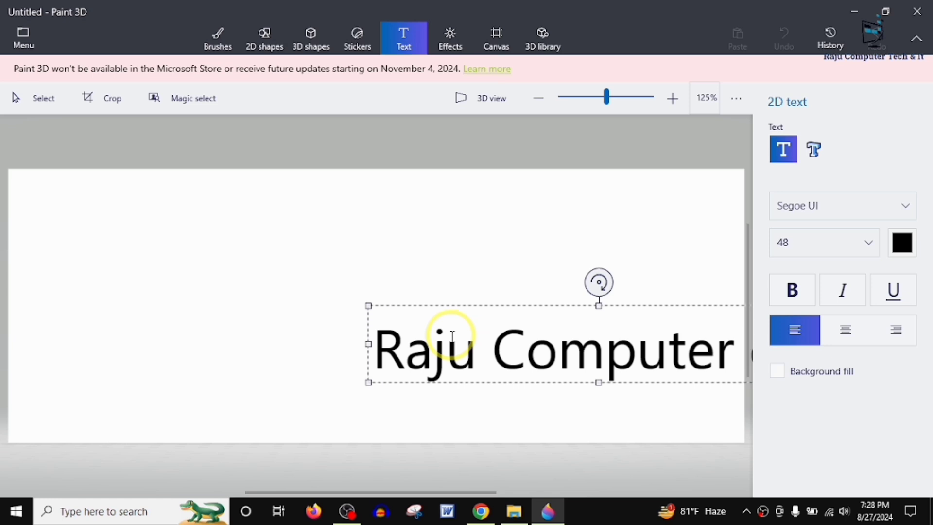
text(ech)
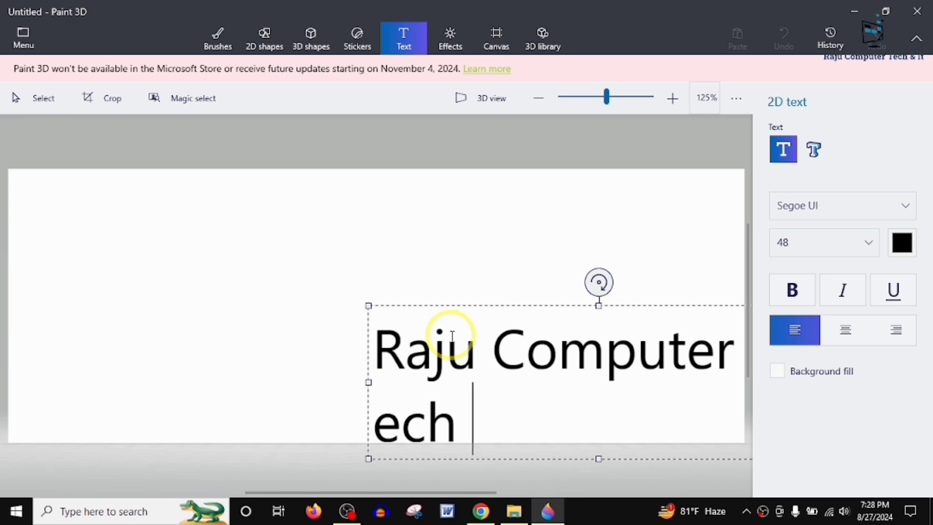
text( & )
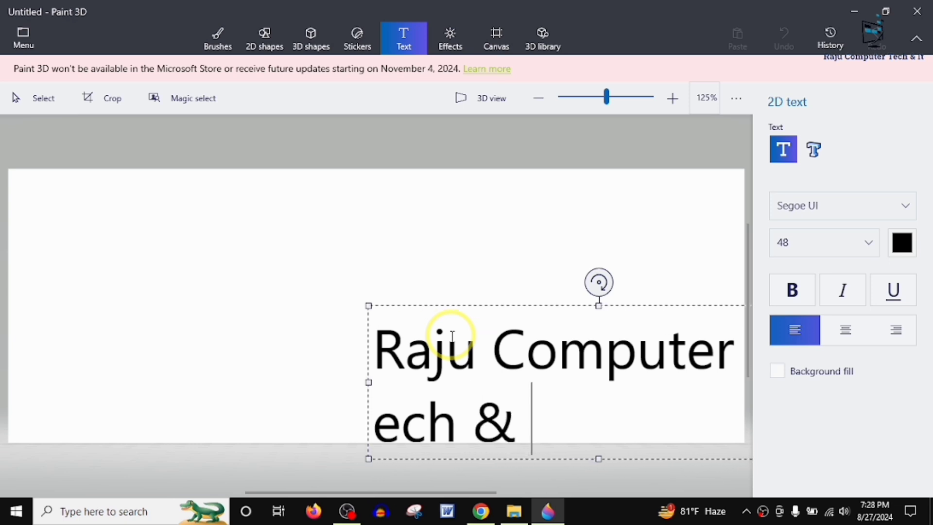
text(It)
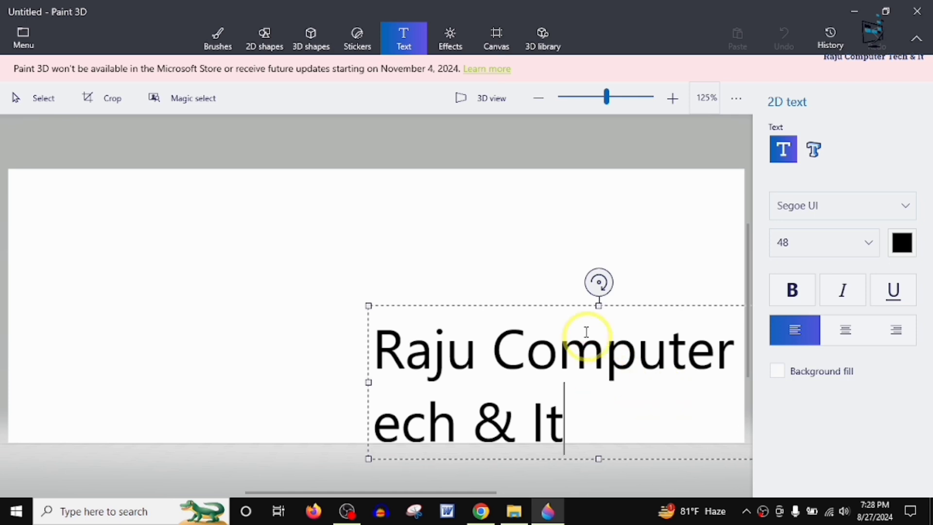
drag(512, 305, 333, 250)
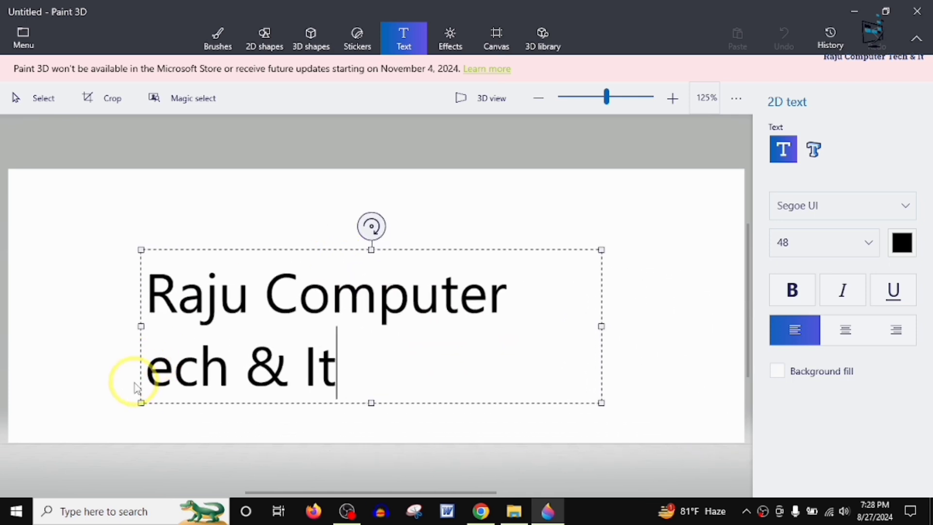
click(149, 371)
text(T)
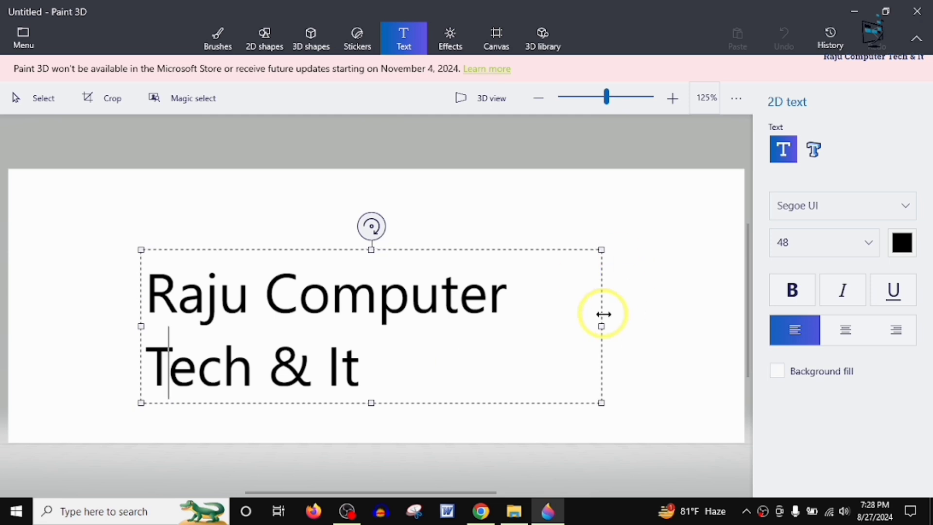
Step: Widen the text box on both sides so the whole text fits on one line
drag(602, 325, 691, 323)
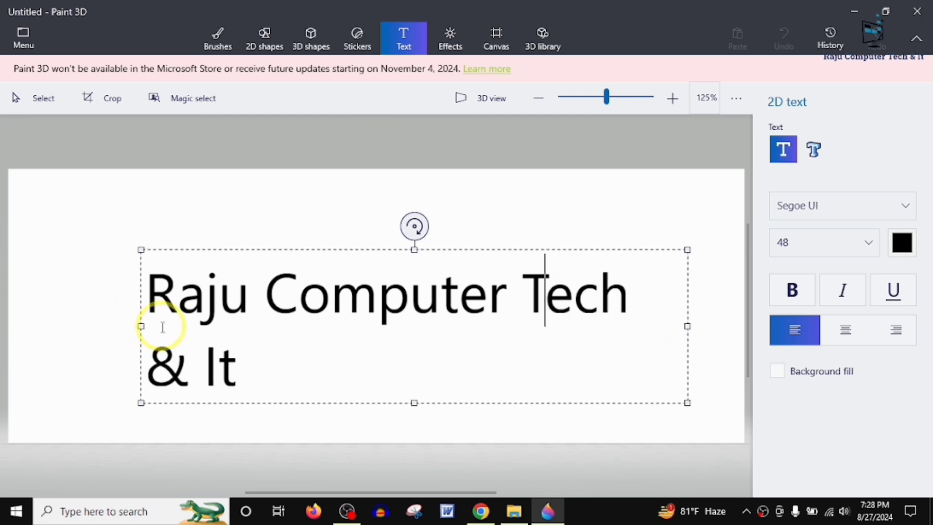
drag(142, 326, 78, 327)
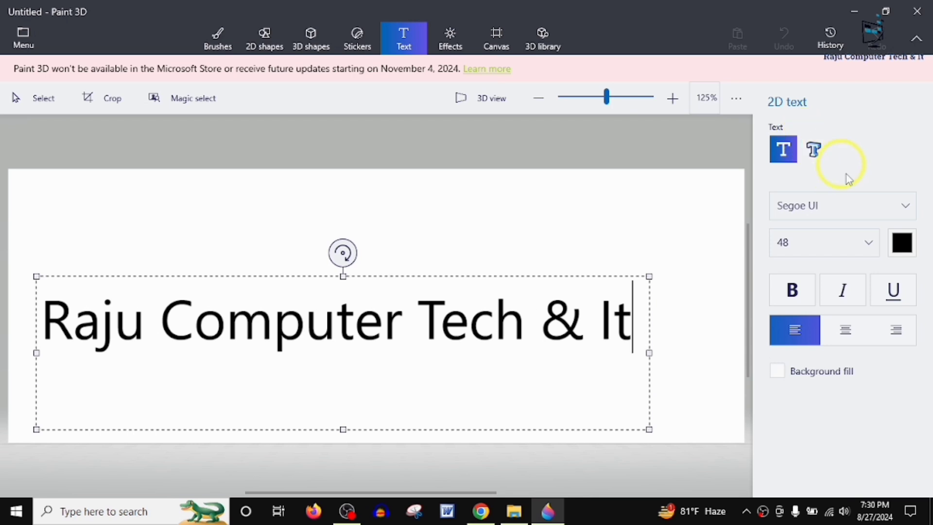
Step: Try to change the text's font to Script MT
click(829, 208)
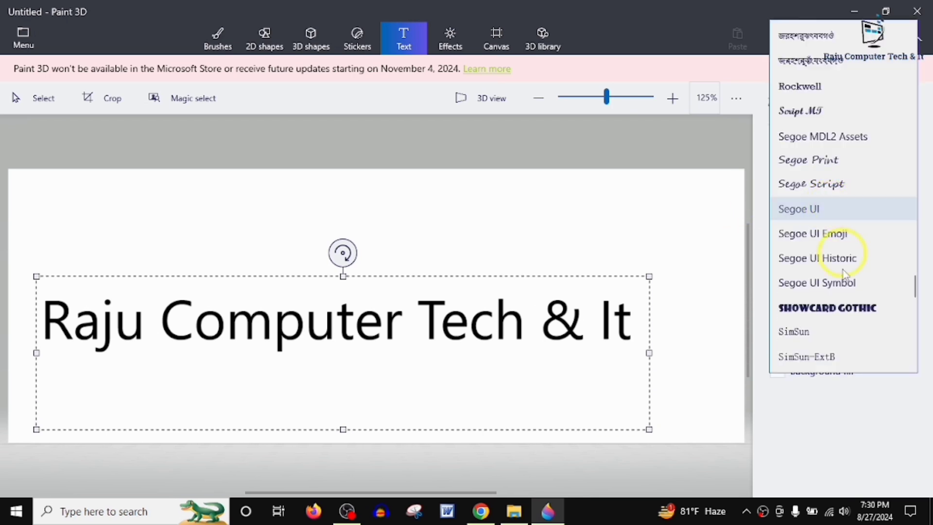
click(823, 117)
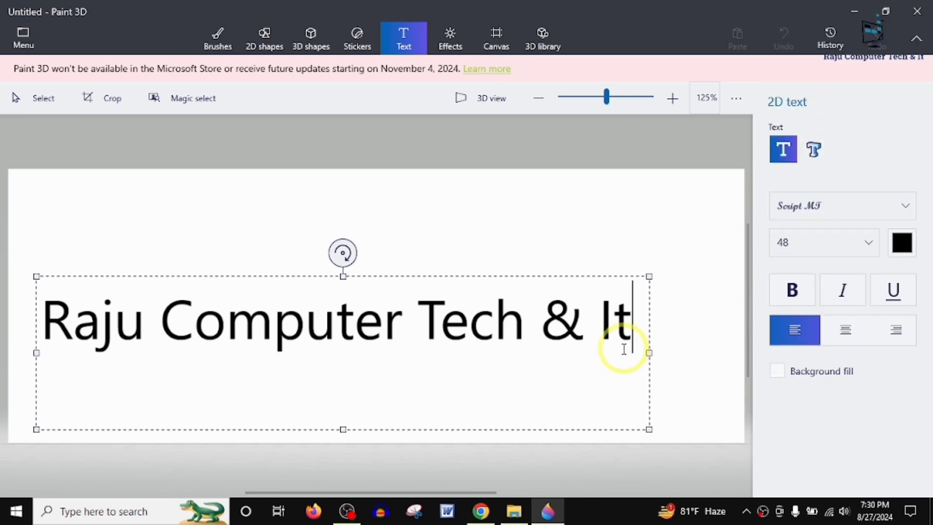
drag(626, 320, 25, 332)
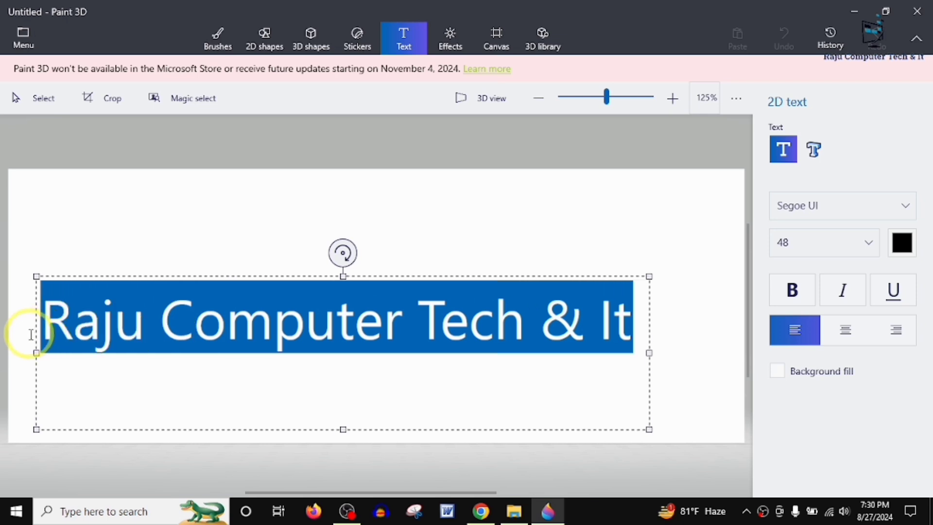
click(881, 212)
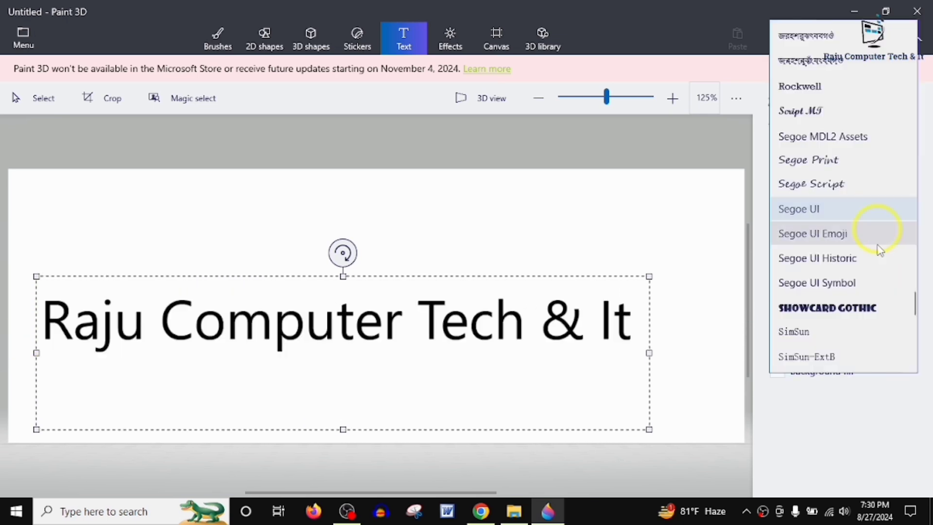
click(546, 357)
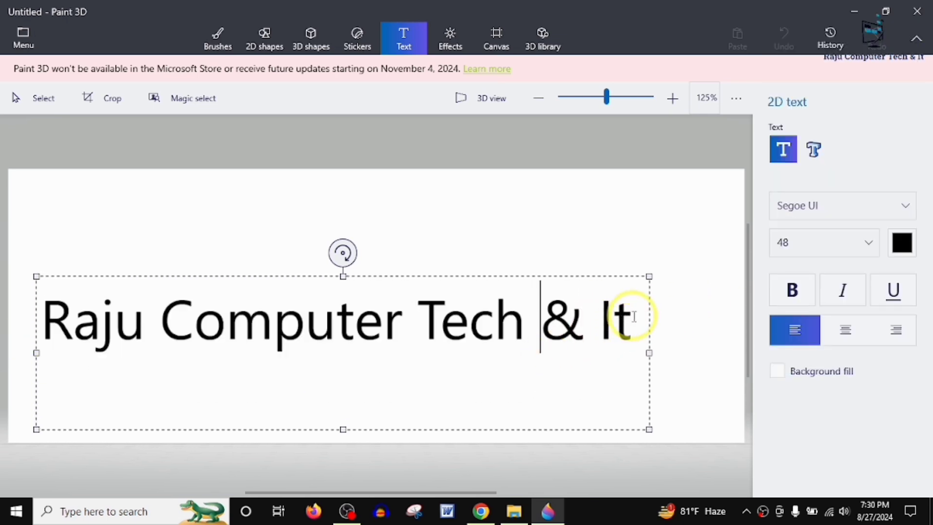
Step: Select the whole text and set its font to Segoe Print
click(635, 321)
key(ctrl+a)
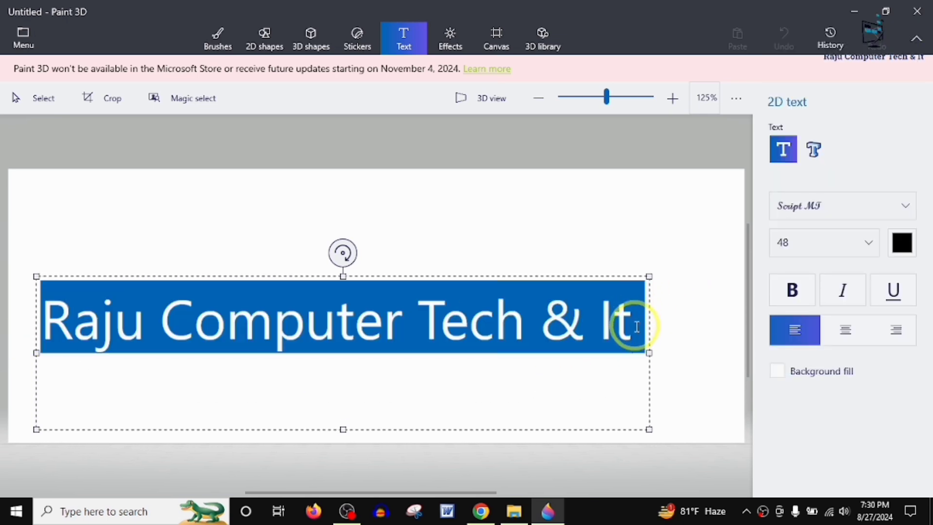
click(899, 206)
click(868, 259)
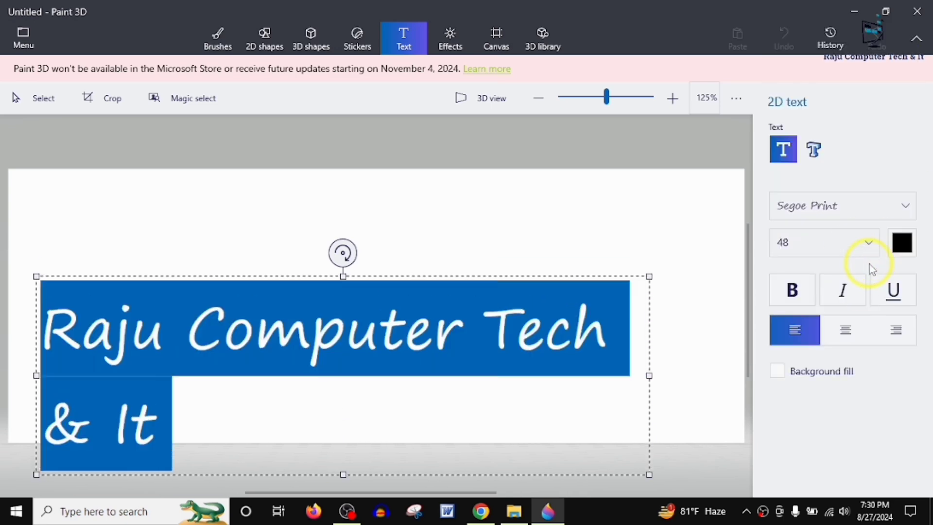
Step: Try the Sitka Display font on the selected text, and replace it with Segoe Script
click(898, 208)
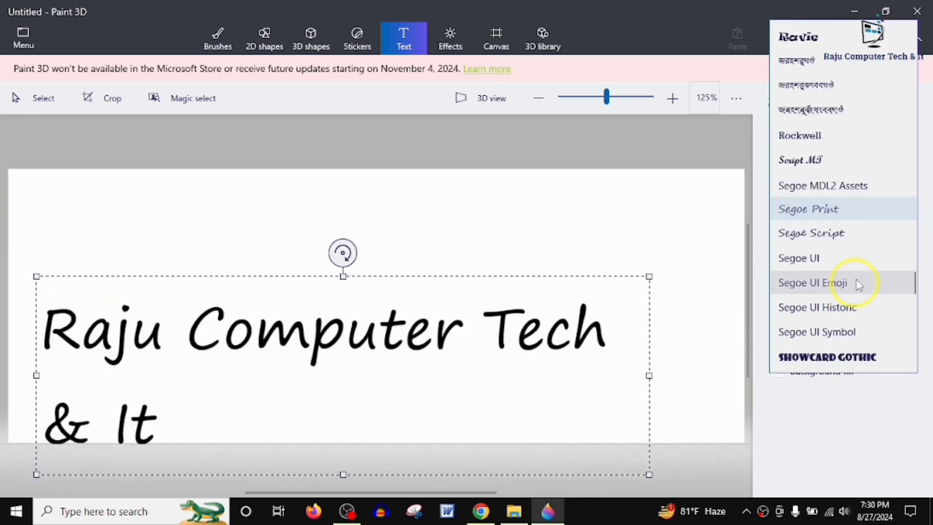
scroll(858, 286, down, 3)
click(854, 293)
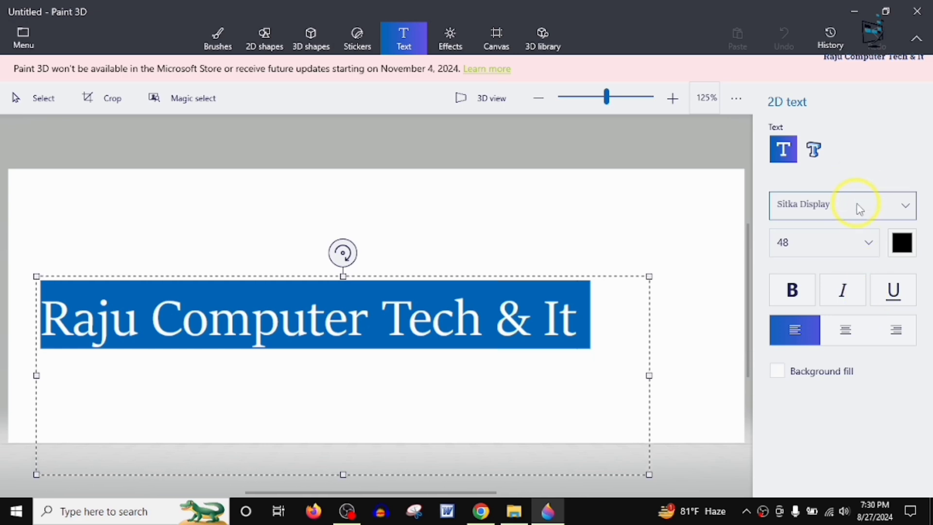
click(882, 205)
scroll(858, 208, up, 5)
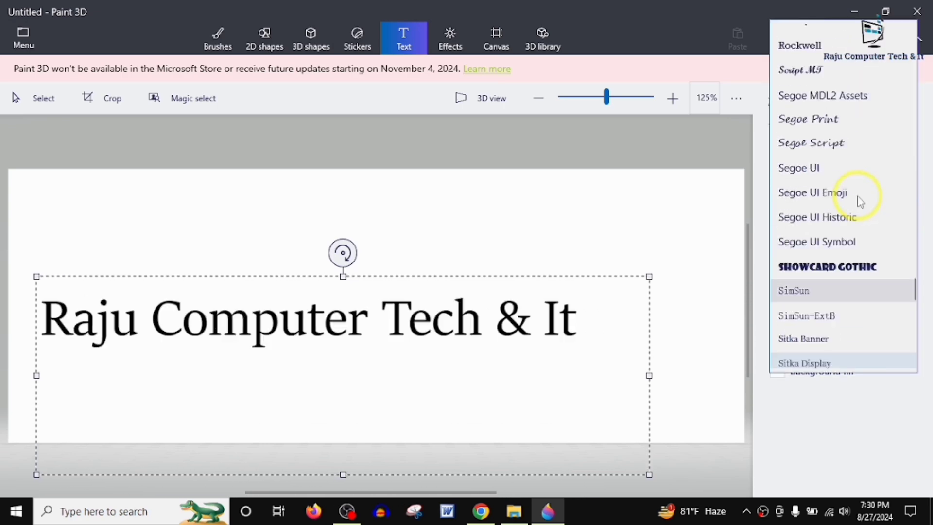
click(854, 300)
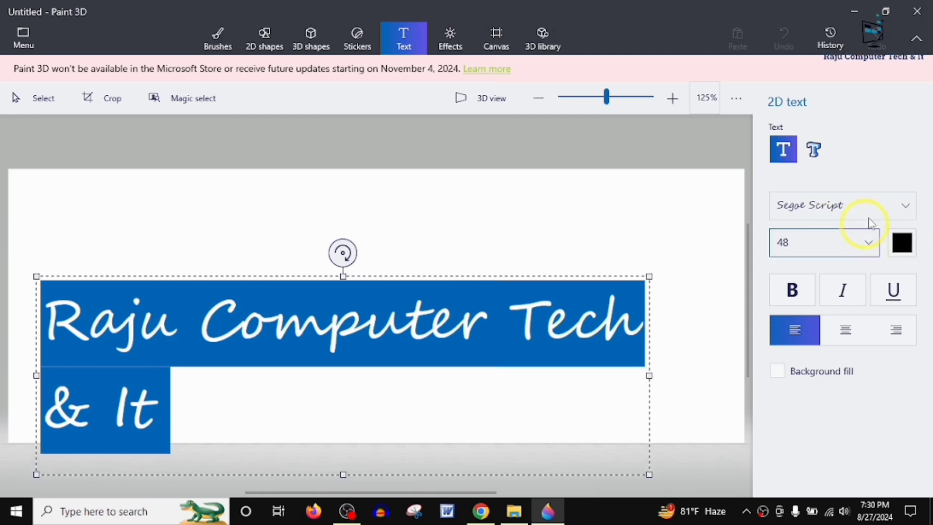
Step: Set the text size to 22, and shrink the text box and place it higher on the canvas
click(903, 243)
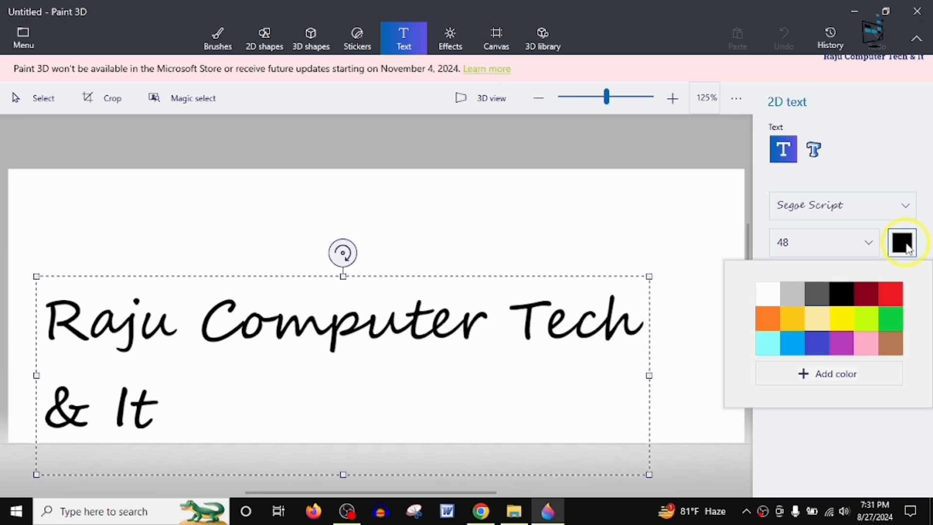
click(870, 242)
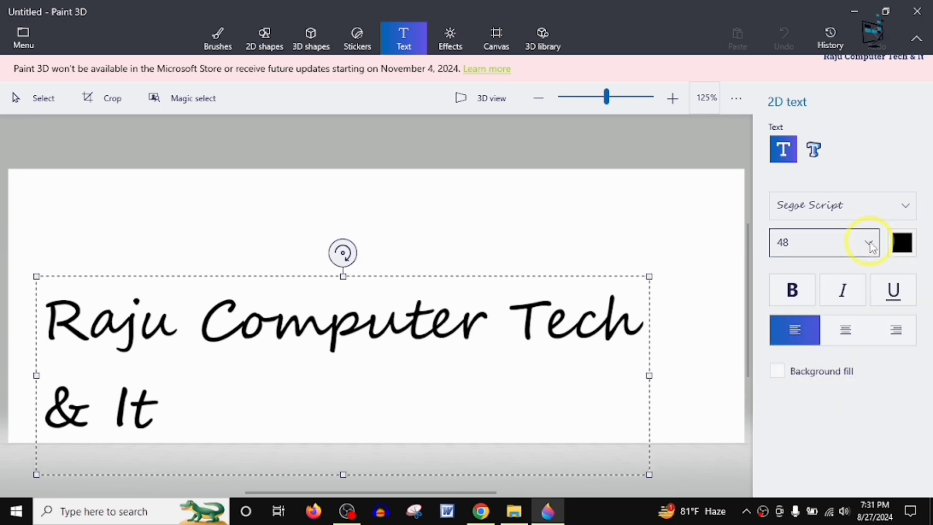
click(871, 245)
click(821, 148)
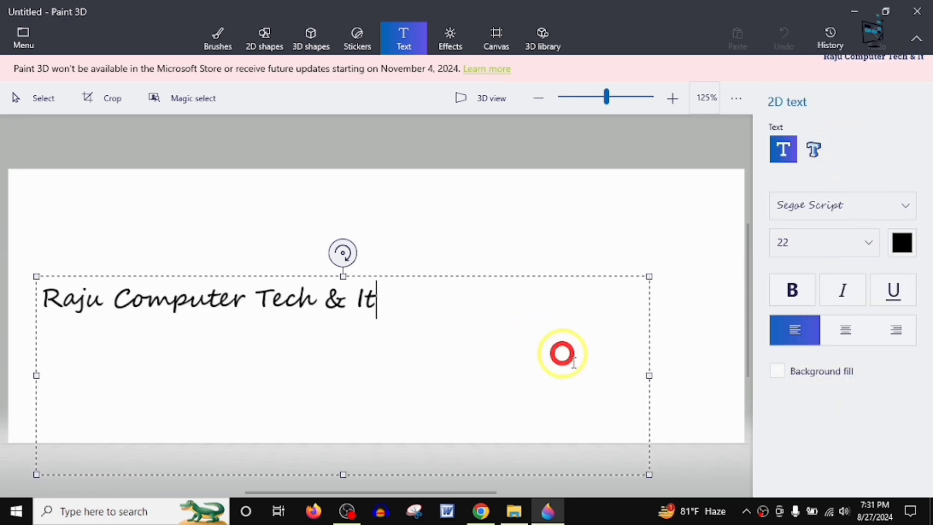
drag(605, 449, 424, 328)
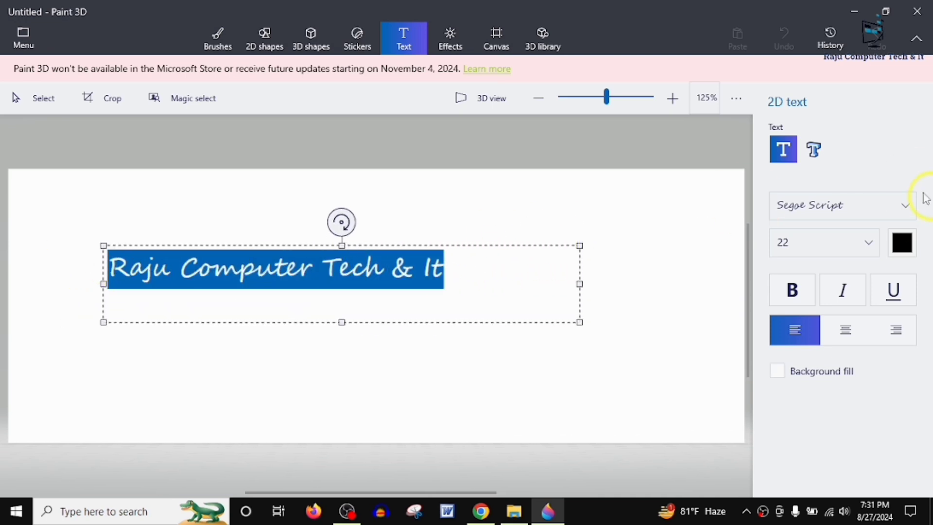
Step: Set the whole text's font to Showcard Gothic and its size to 24
click(902, 205)
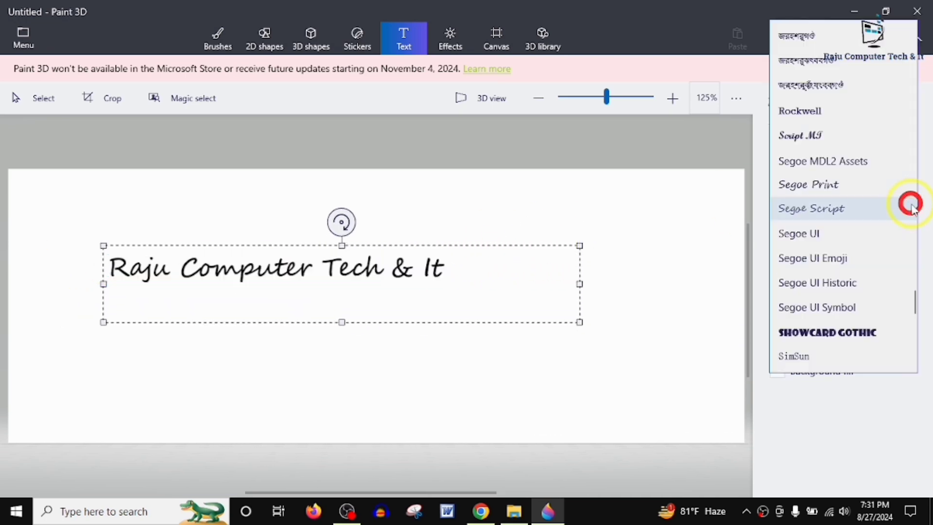
click(852, 327)
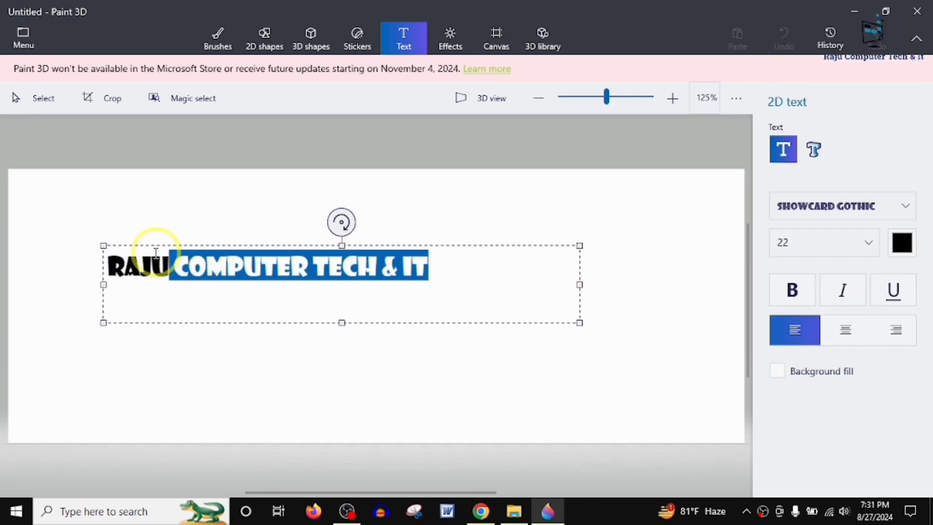
drag(156, 254, 72, 252)
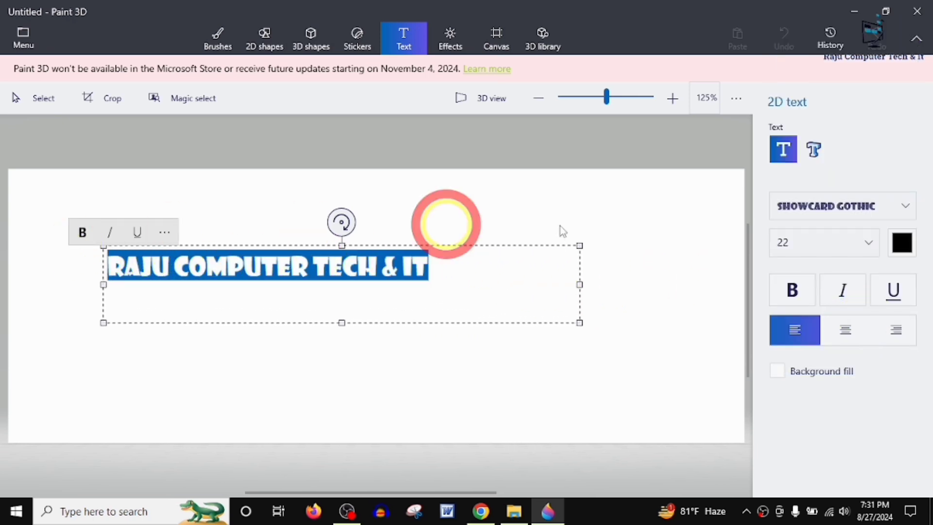
click(864, 242)
click(854, 268)
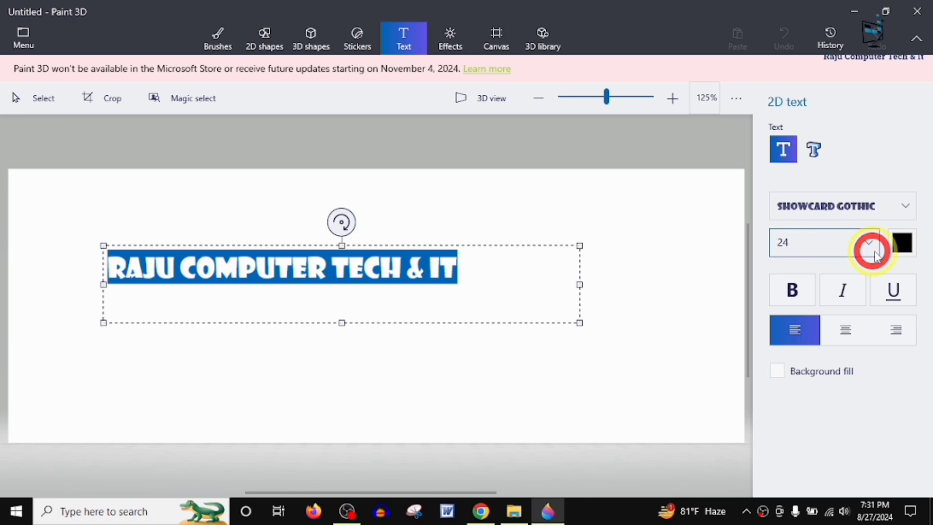
Step: Change the selected text's font to Sitka Small and make it bold
click(903, 206)
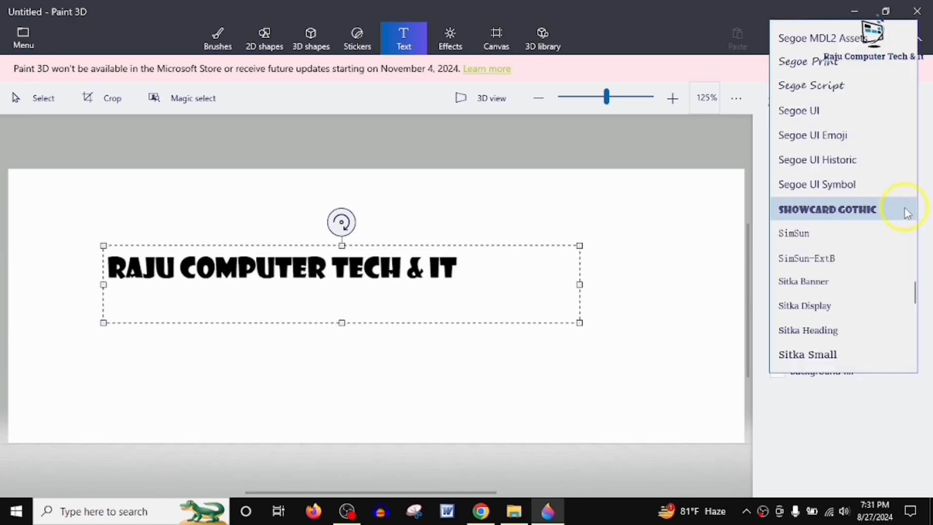
click(850, 351)
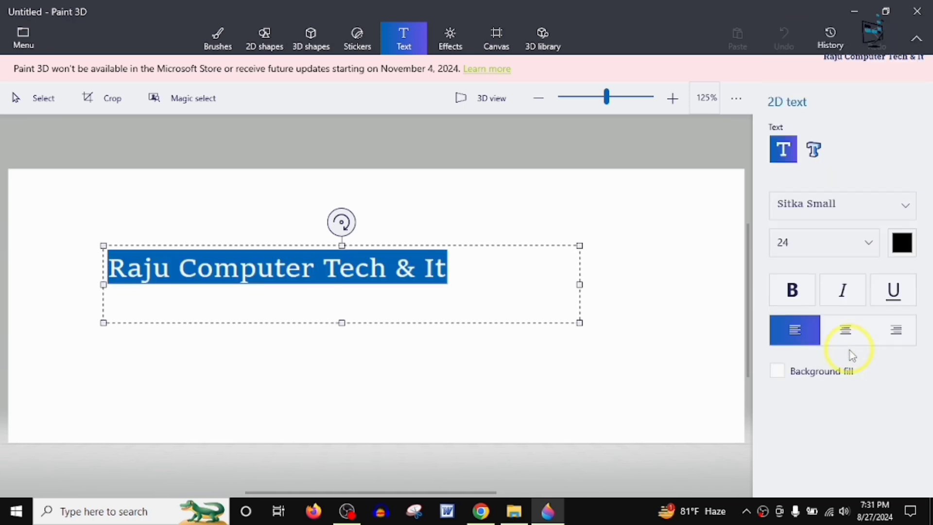
click(793, 291)
Step: Try italic and underline on the whole text, and remove both styles again
drag(450, 266, 73, 266)
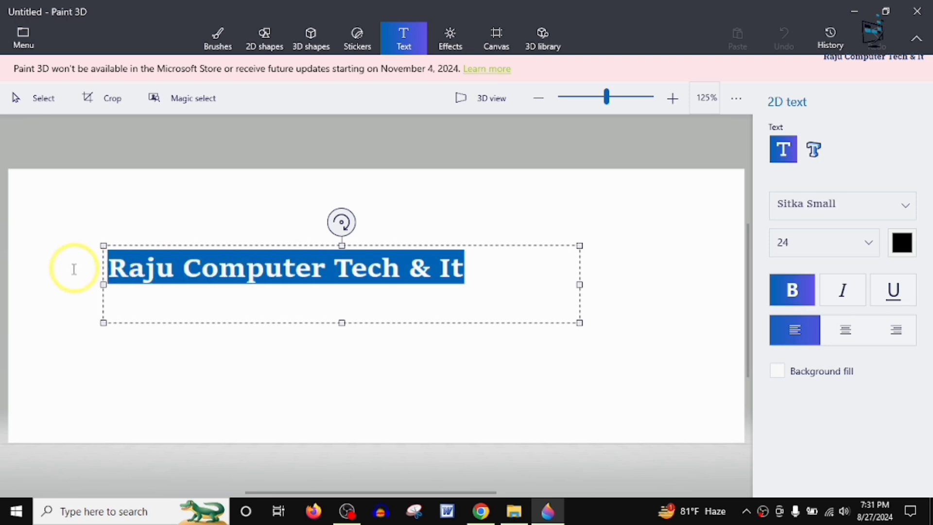
click(843, 291)
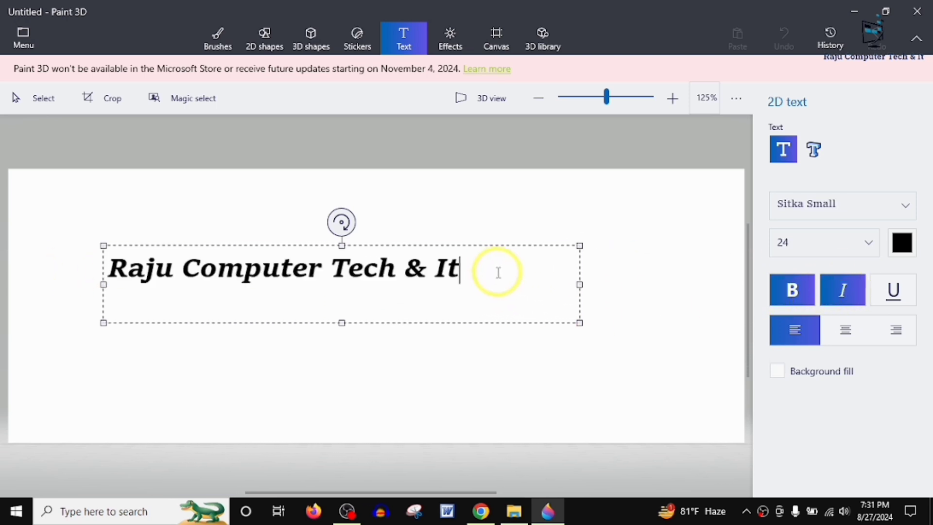
click(901, 293)
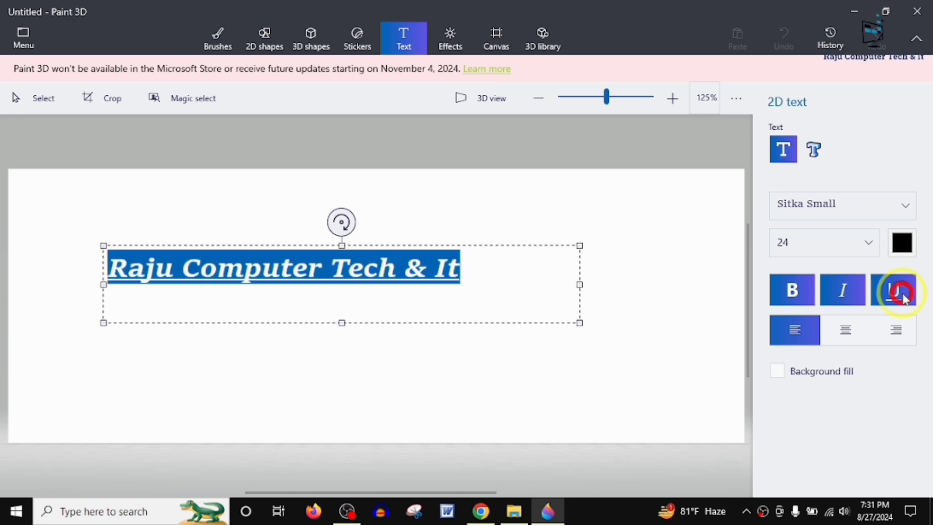
click(903, 291)
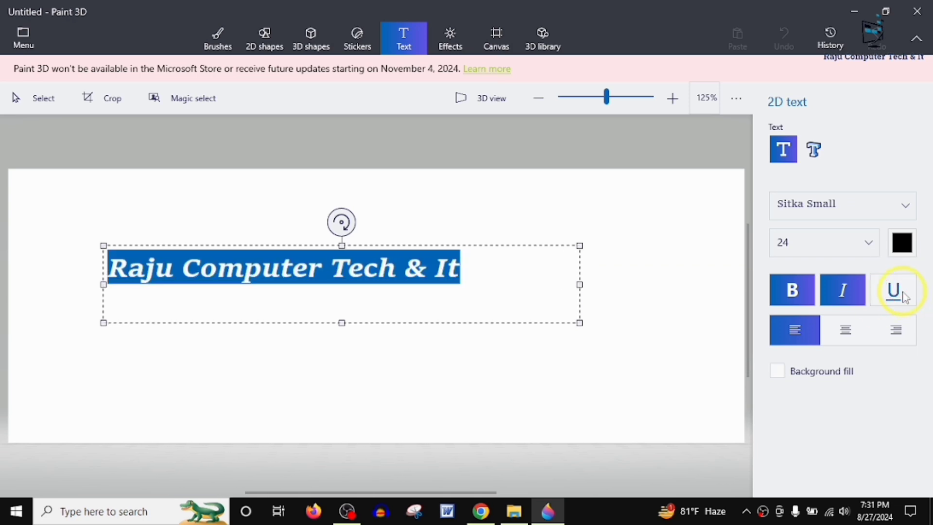
click(843, 290)
Step: Centre-align the text within its box
click(852, 337)
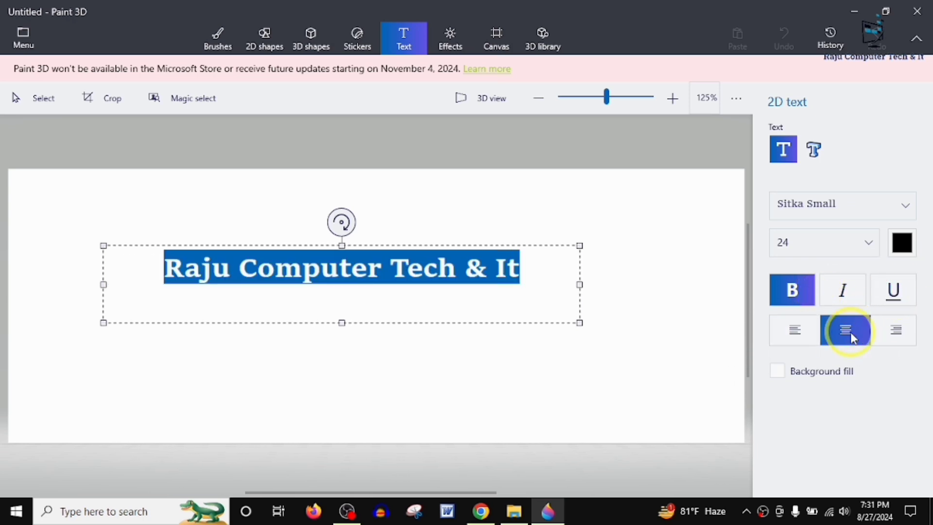
Step: Left-align the text within its box and turn on its background fill
click(792, 333)
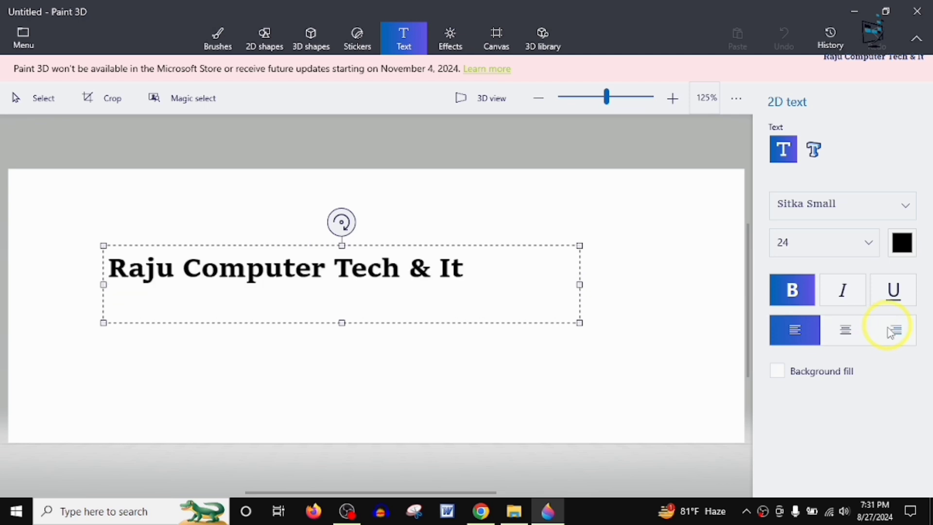
click(852, 332)
click(802, 335)
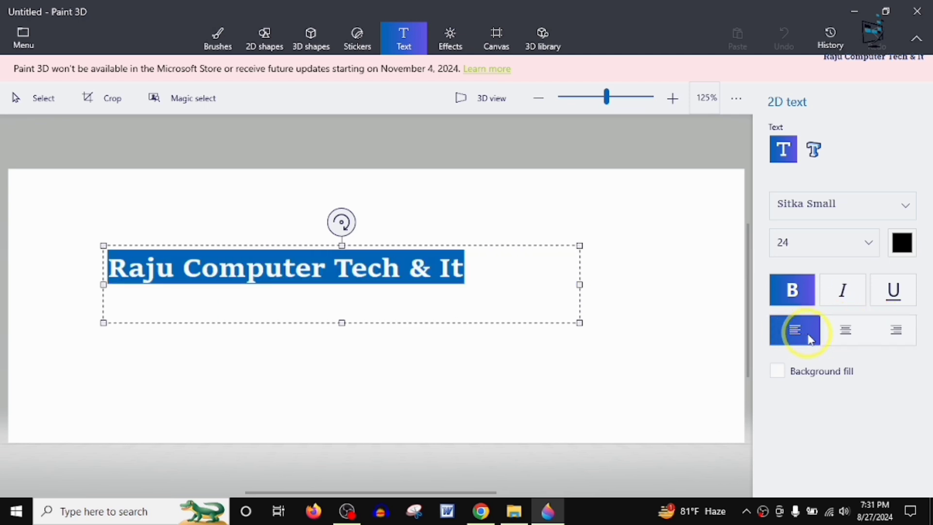
click(806, 375)
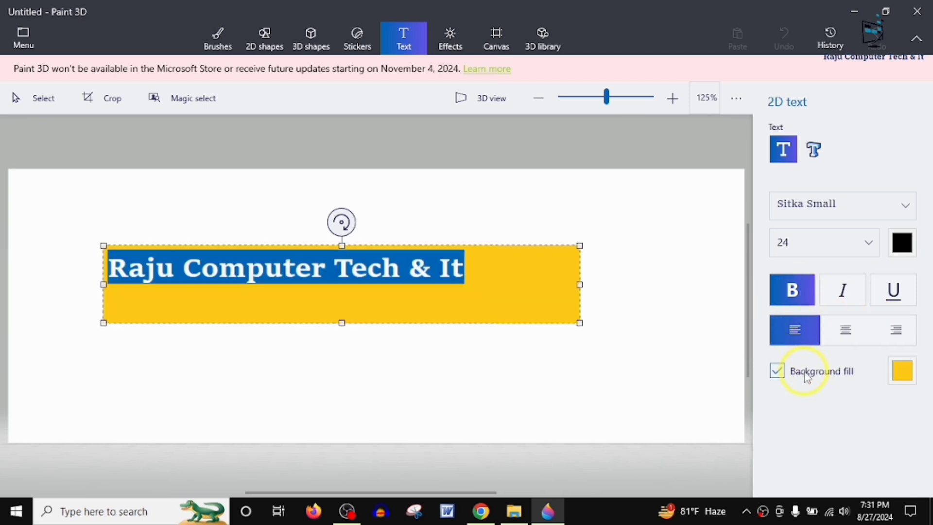
click(798, 377)
click(799, 377)
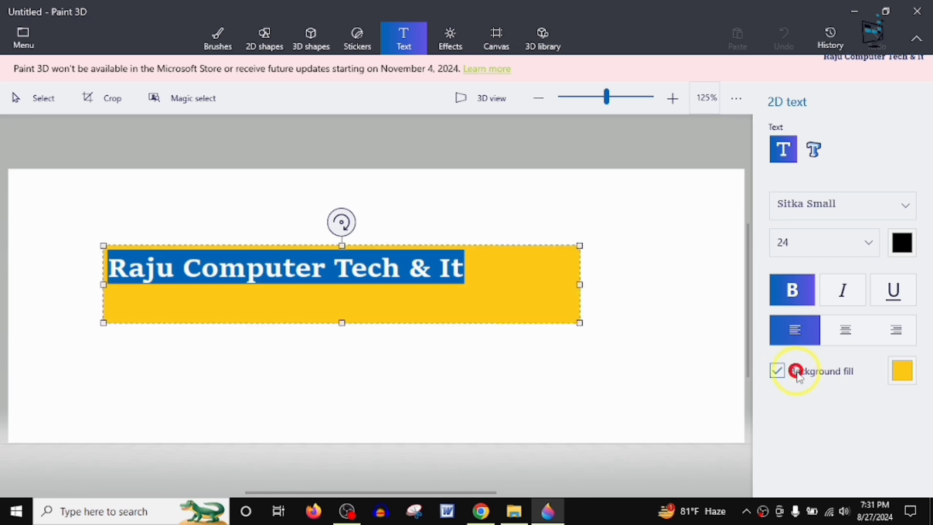
Step: Change the text box's background fill to a custom medium green
click(902, 372)
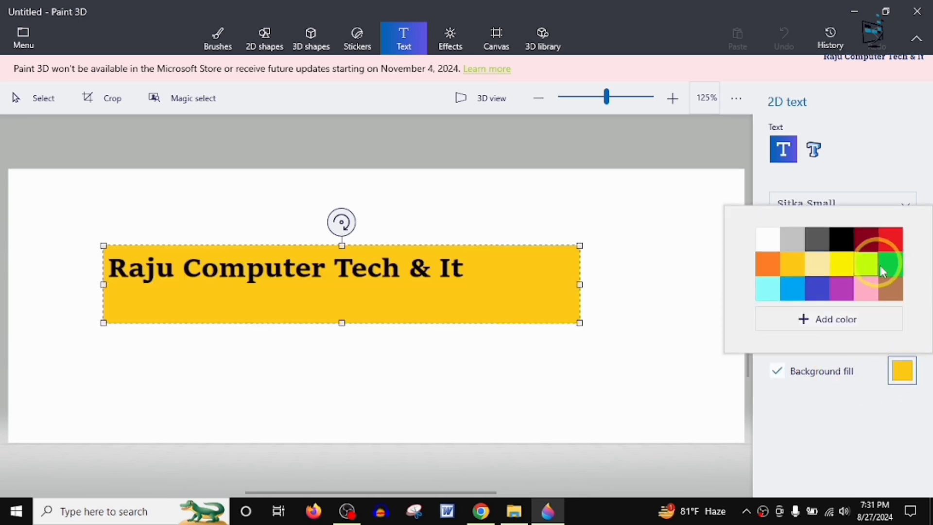
click(828, 319)
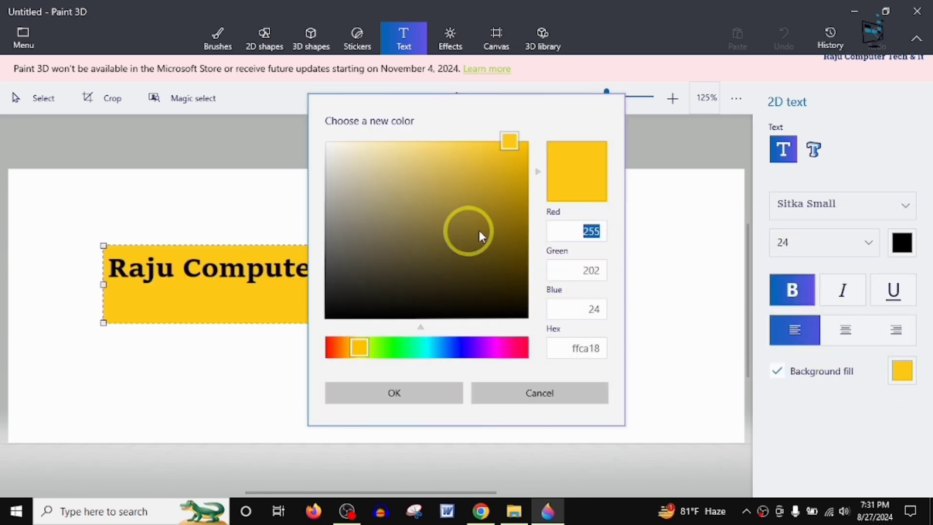
click(475, 246)
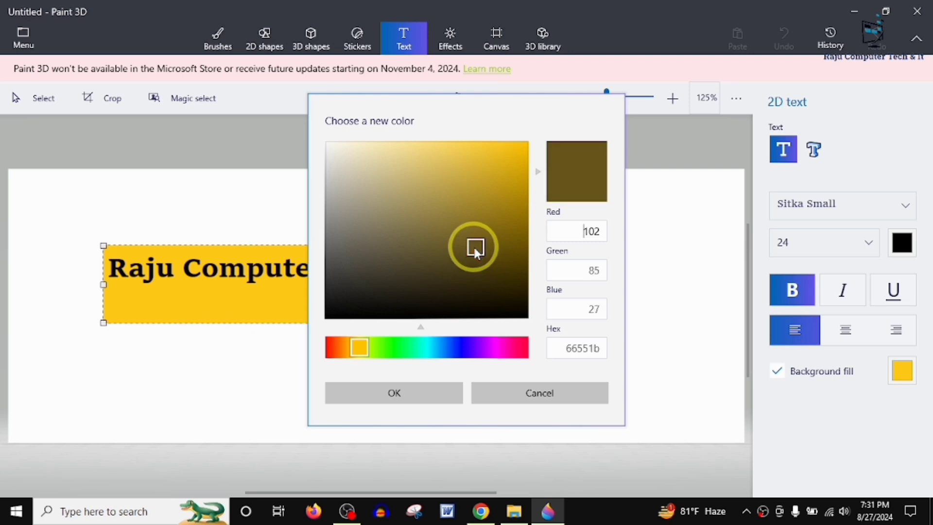
click(496, 214)
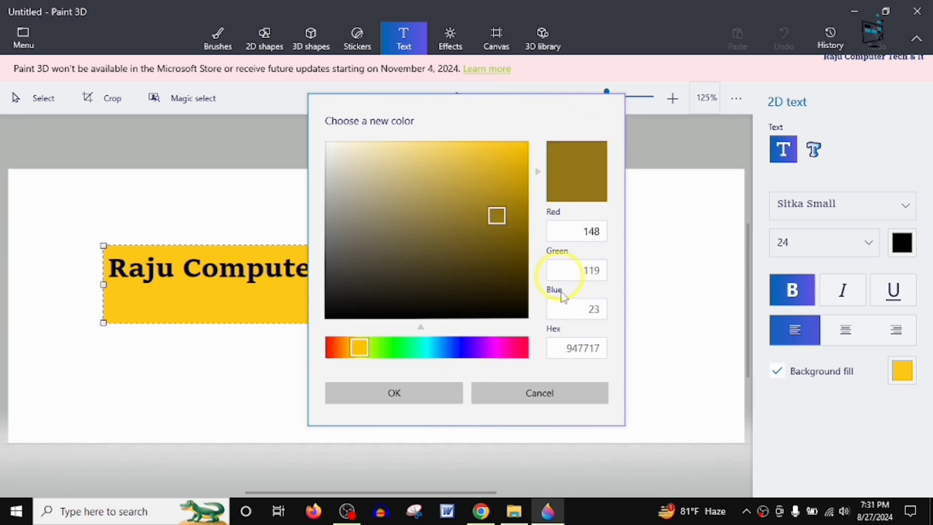
click(414, 347)
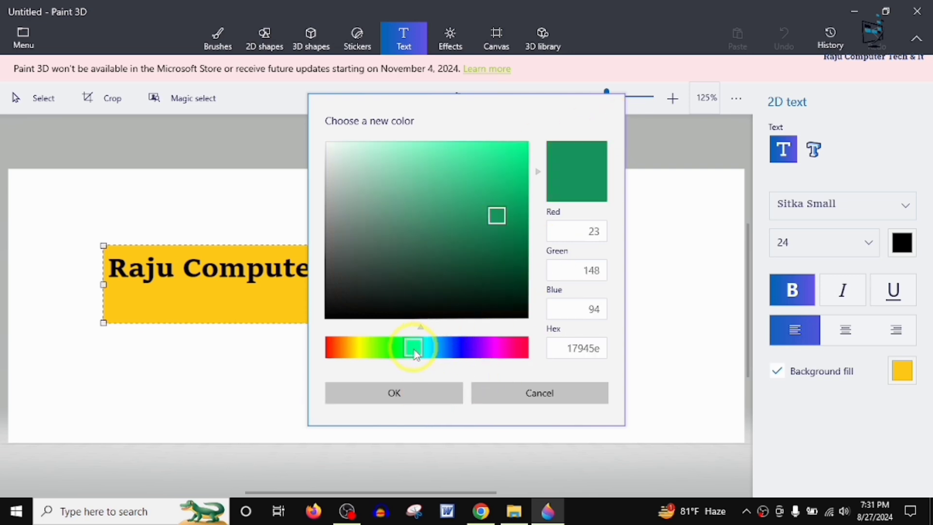
click(483, 218)
click(438, 392)
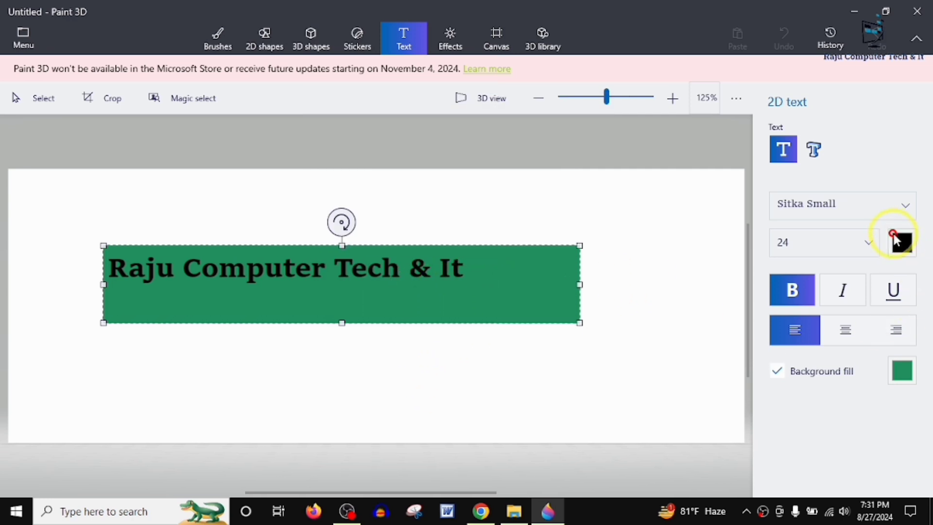
Step: Try light blue as the text colour, and set the whole text back to black
click(902, 241)
click(793, 342)
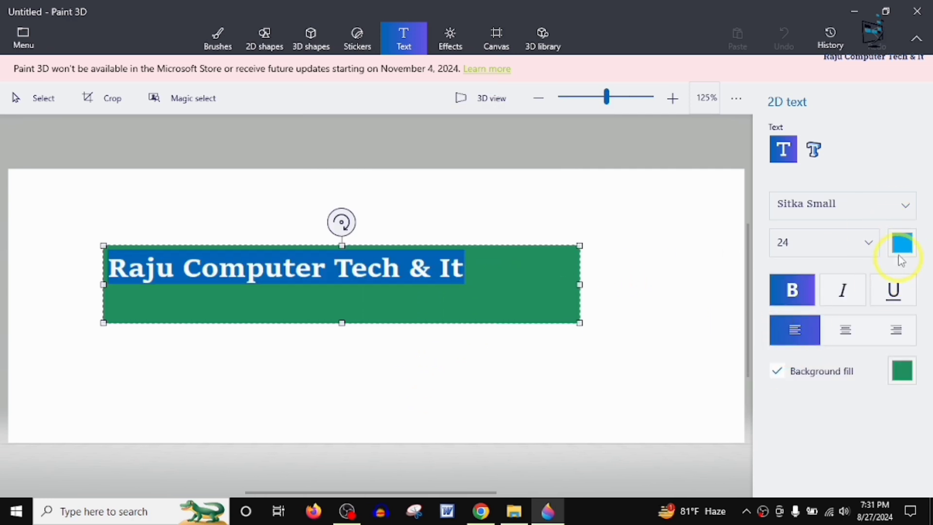
click(433, 310)
drag(486, 265, 64, 263)
click(901, 241)
click(842, 295)
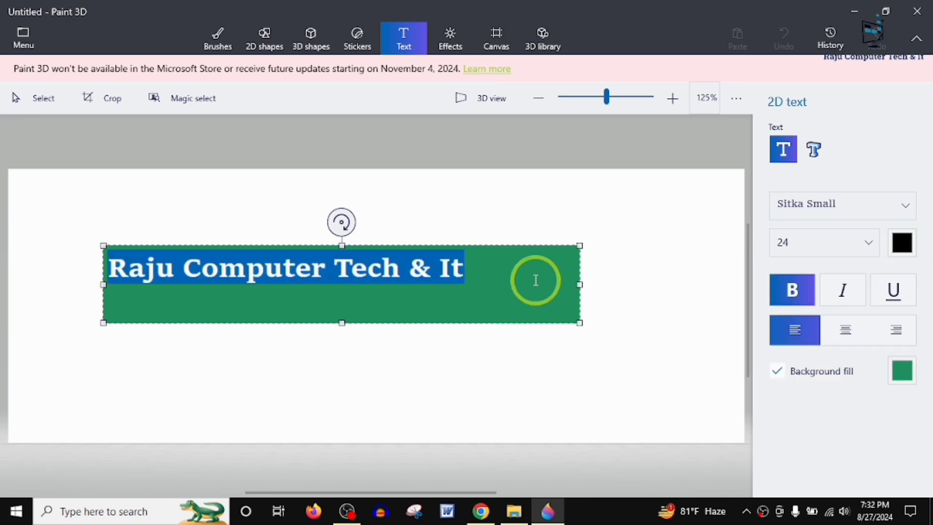
click(535, 279)
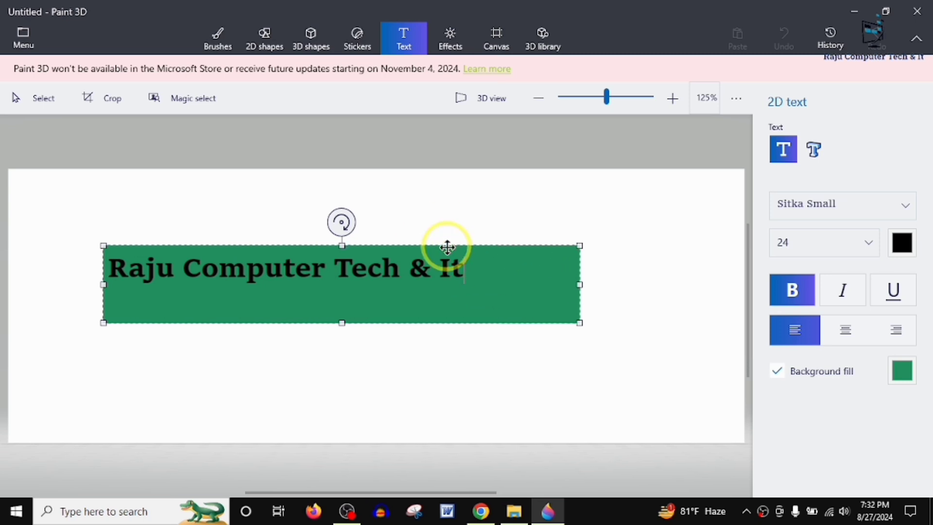
Step: Rotate the green text box slightly clockwise and commit it to the canvas, and undo the placed text
mouse_move(342, 221)
mouse_down()
mouse_move(316, 217)
mouse_move(374, 214)
mouse_move(342, 216)
mouse_up()
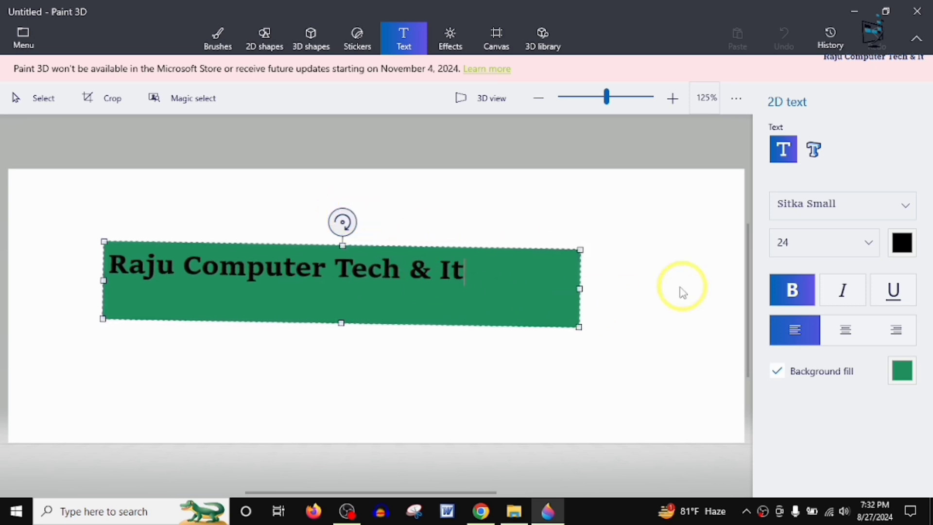
click(625, 277)
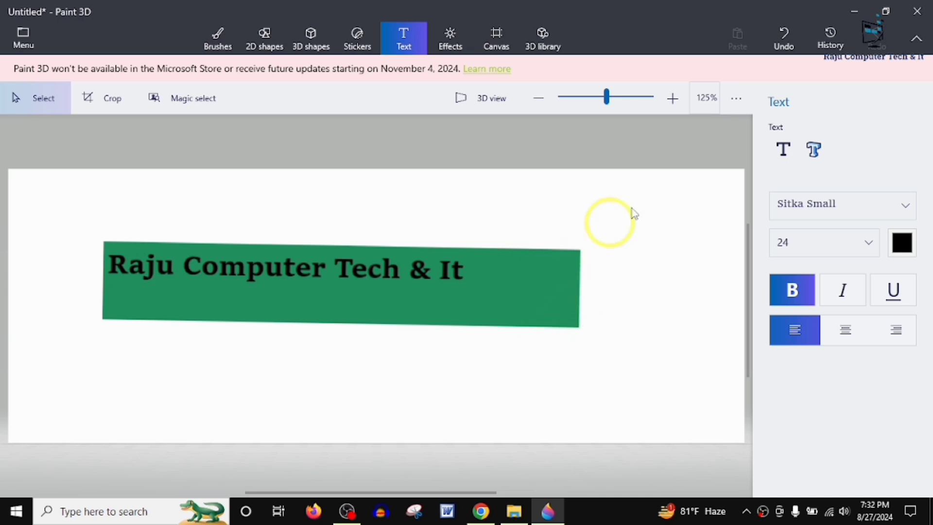
click(779, 47)
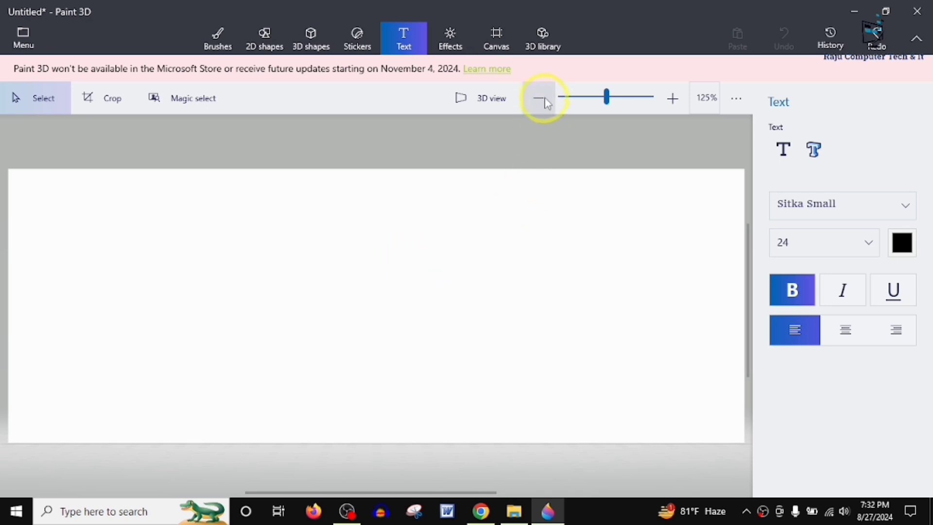
Step: Browse the 3D library's categories and open Flowers and Plants
click(549, 39)
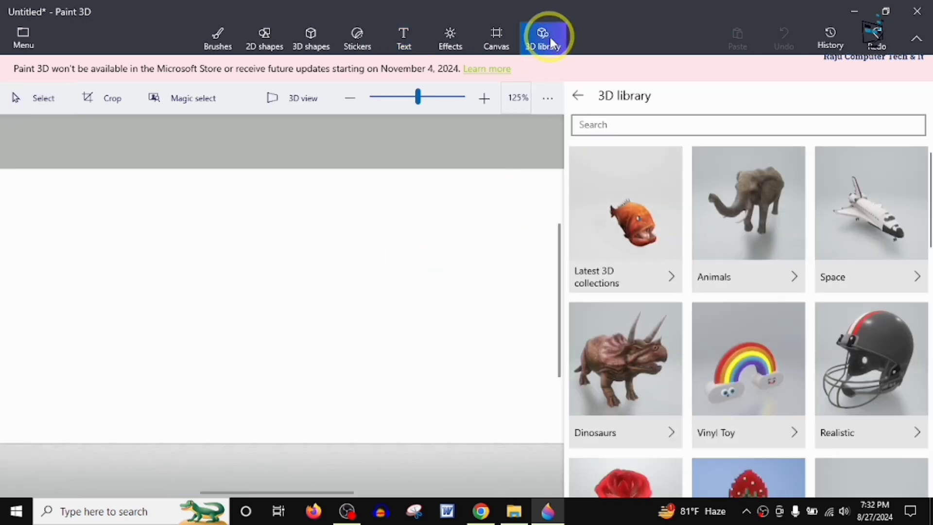
scroll(743, 263, down, 8)
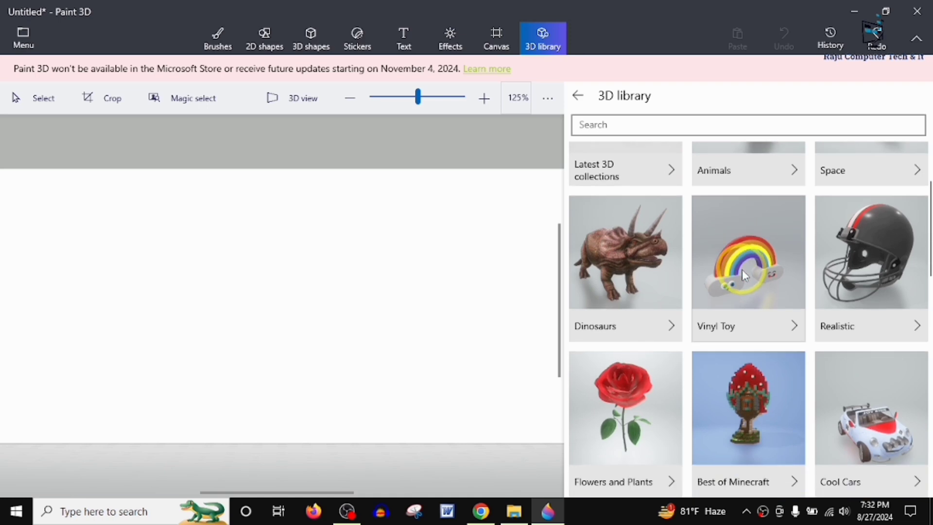
scroll(740, 275, up, 4)
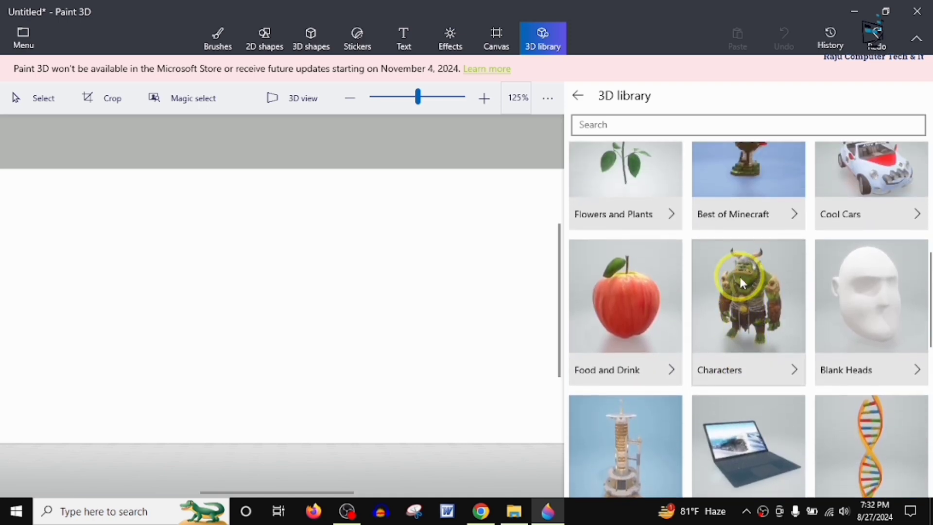
scroll(735, 276, up, 3)
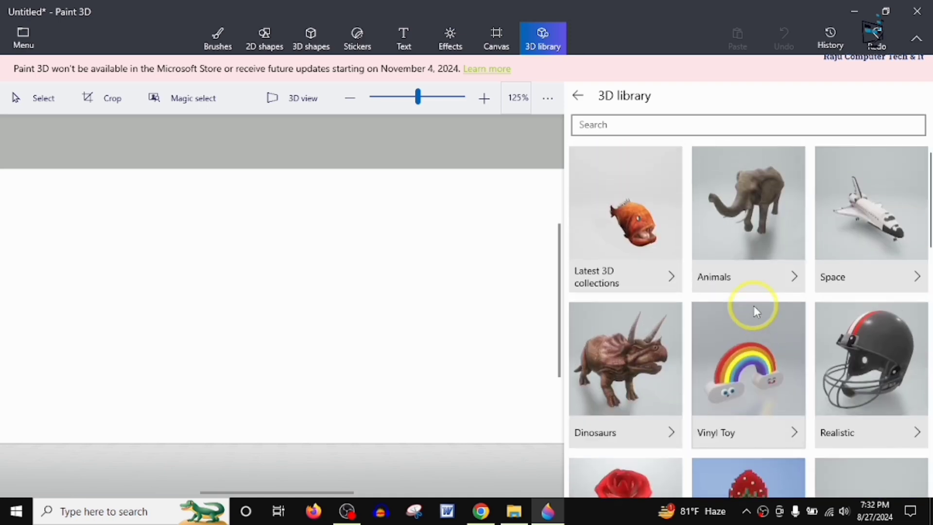
scroll(750, 308, down, 5)
scroll(741, 321, down, 1)
scroll(634, 298, up, 3)
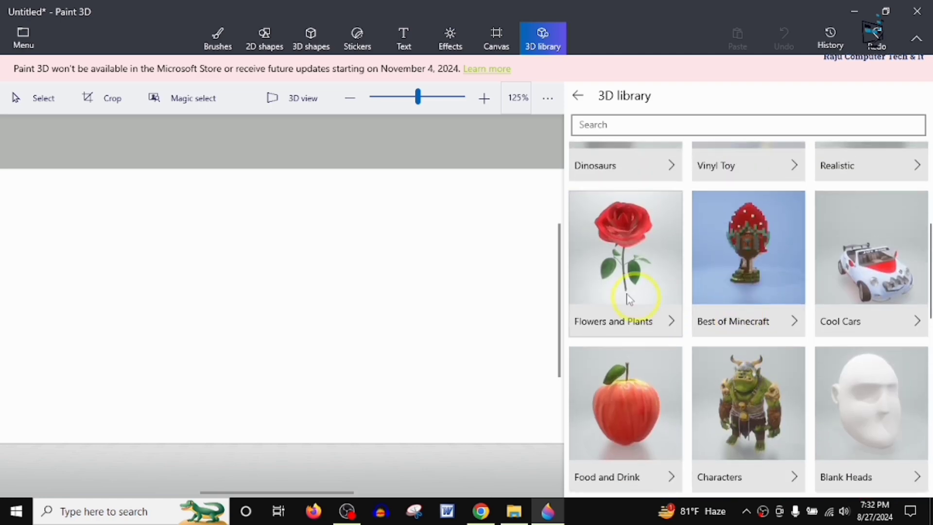
click(615, 314)
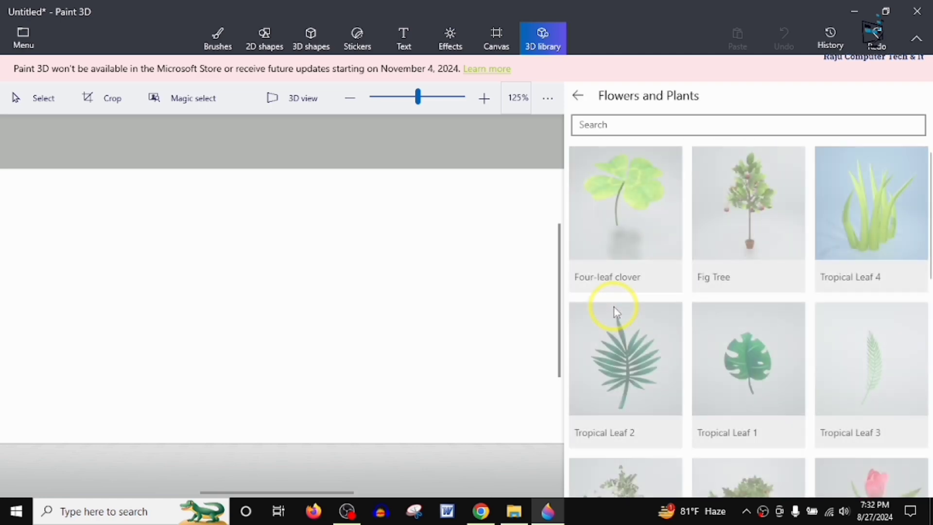
Step: Look through the plant models and insert the Four-leaf clover into the canvas
scroll(868, 353, down, 10)
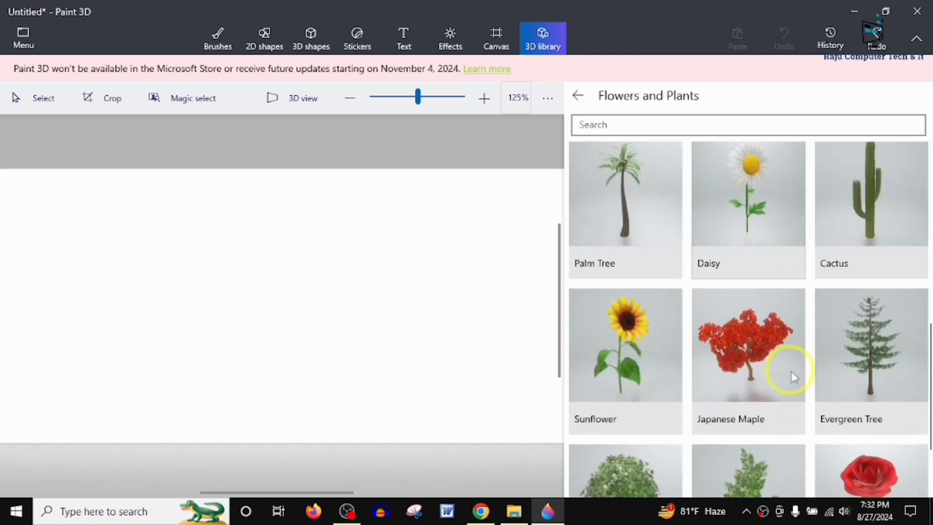
scroll(797, 377, up, 5)
scroll(797, 376, up, 3)
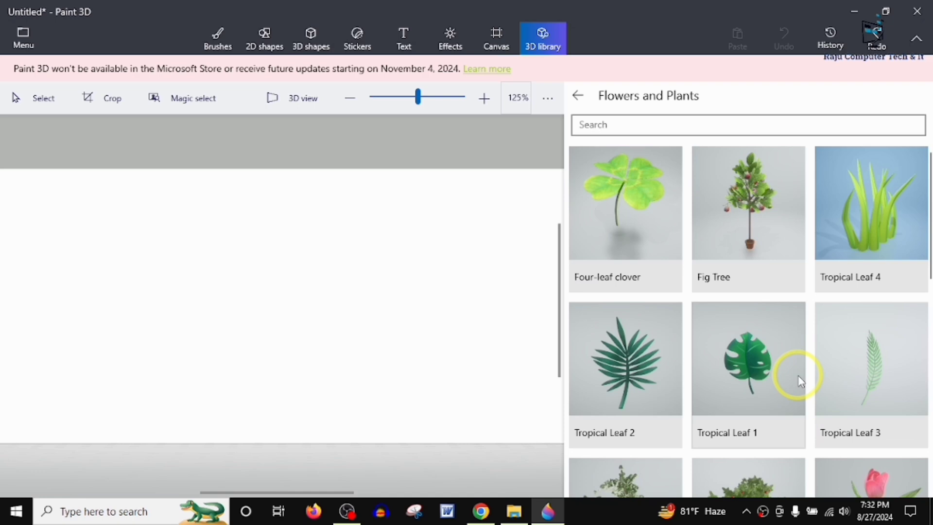
scroll(801, 380, down, 1)
scroll(801, 381, up, 1)
scroll(747, 379, down, 9)
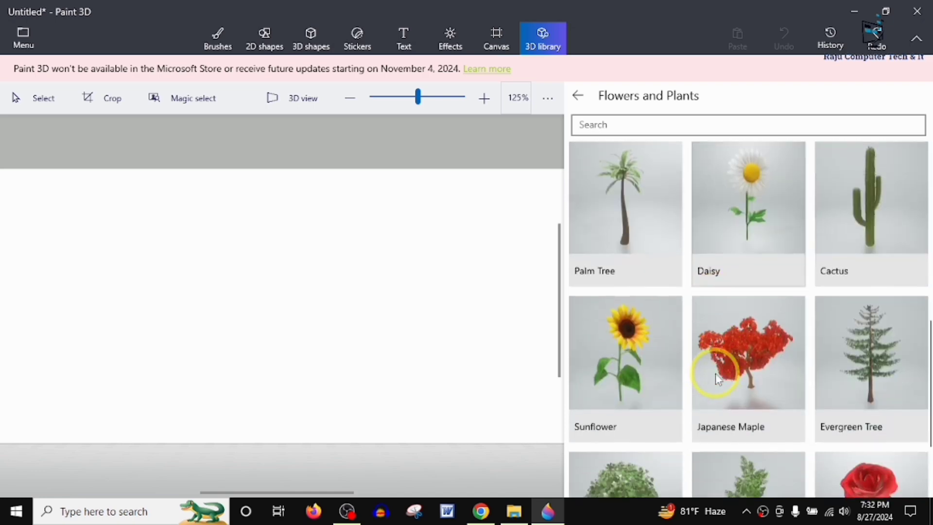
scroll(651, 380, up, 9)
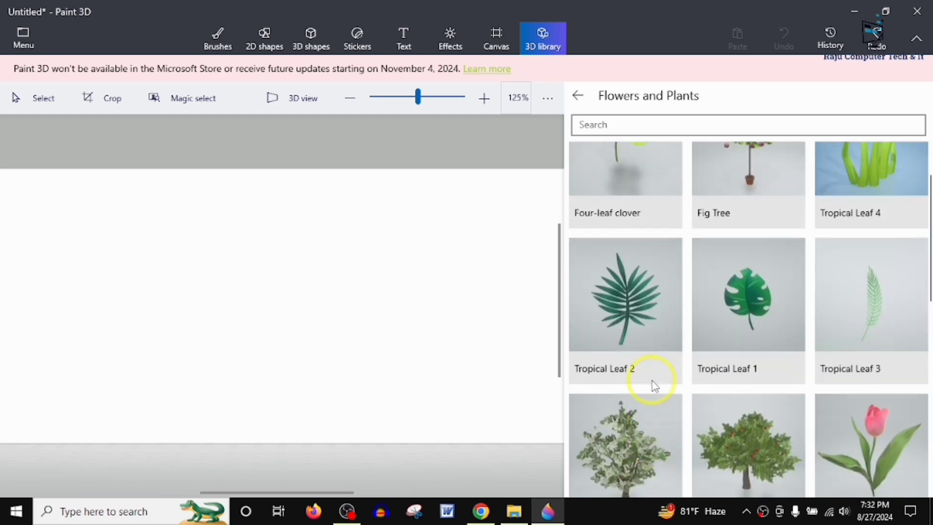
click(631, 220)
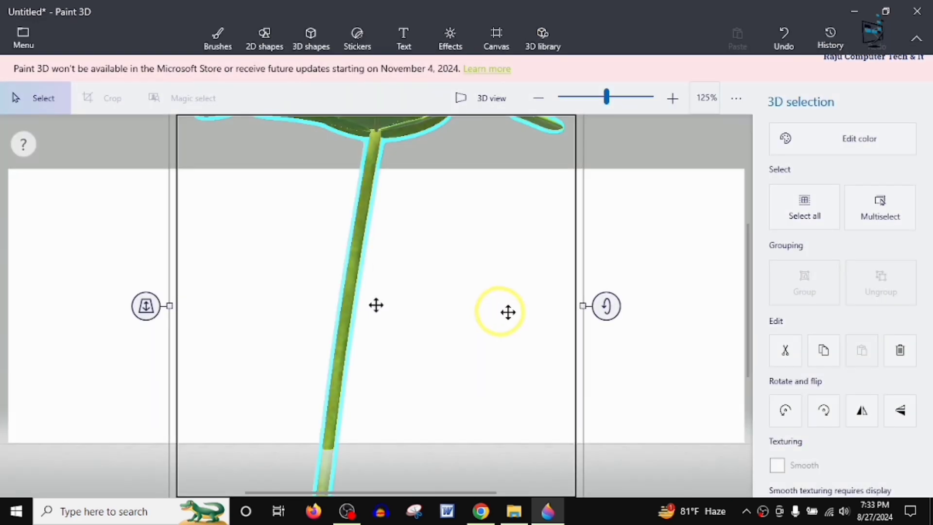
Step: Shrink the clover to roughly the canvas height and move it onto the canvas's left half
scroll(438, 244, down, 5)
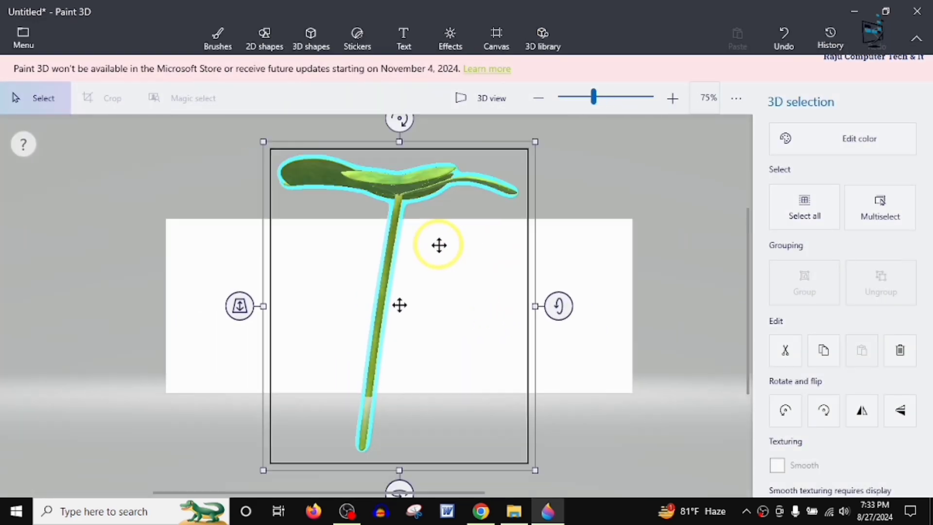
drag(530, 461, 424, 331)
drag(376, 202, 345, 262)
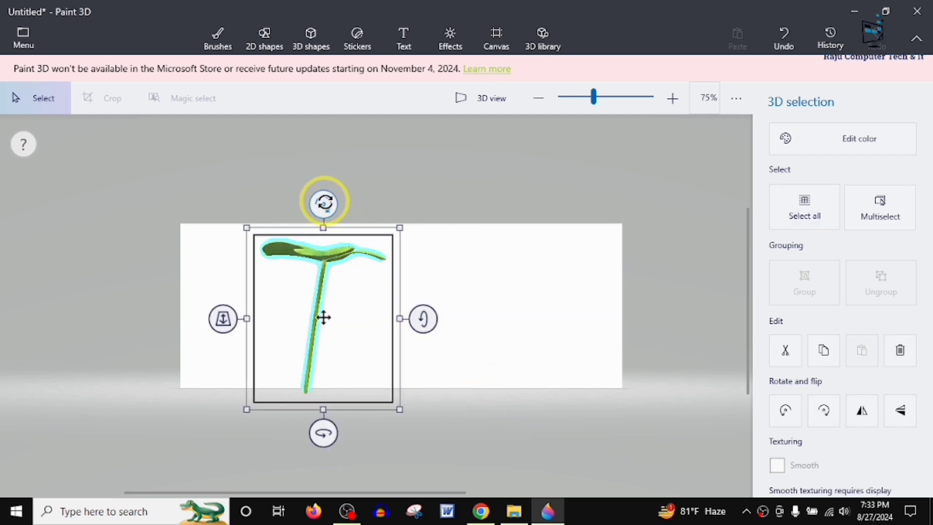
Step: Rotate and tilt the clover so its four leaves face the viewer, and move it further left on the canvas
drag(323, 202, 340, 212)
drag(422, 316, 418, 343)
drag(359, 277, 303, 274)
Step: Position the clover close to the canvas's left edge and deselect it
click(672, 97)
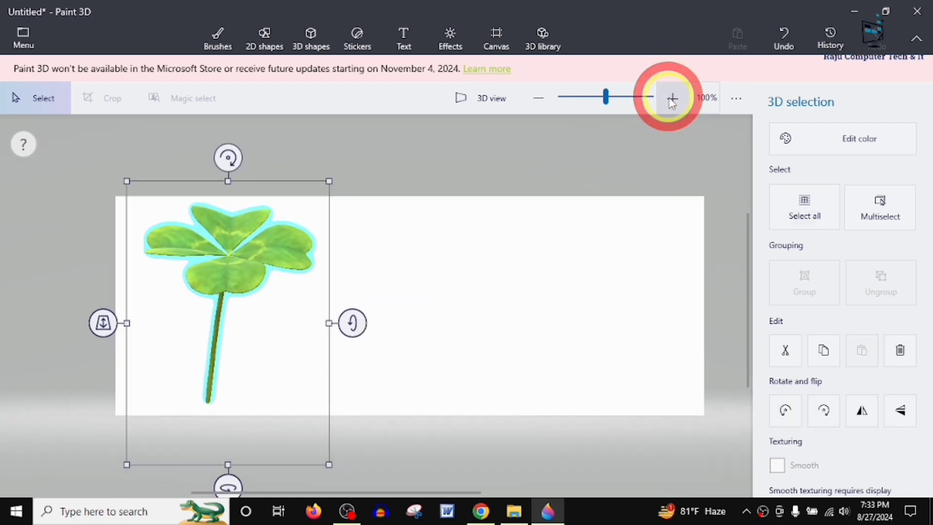
click(672, 98)
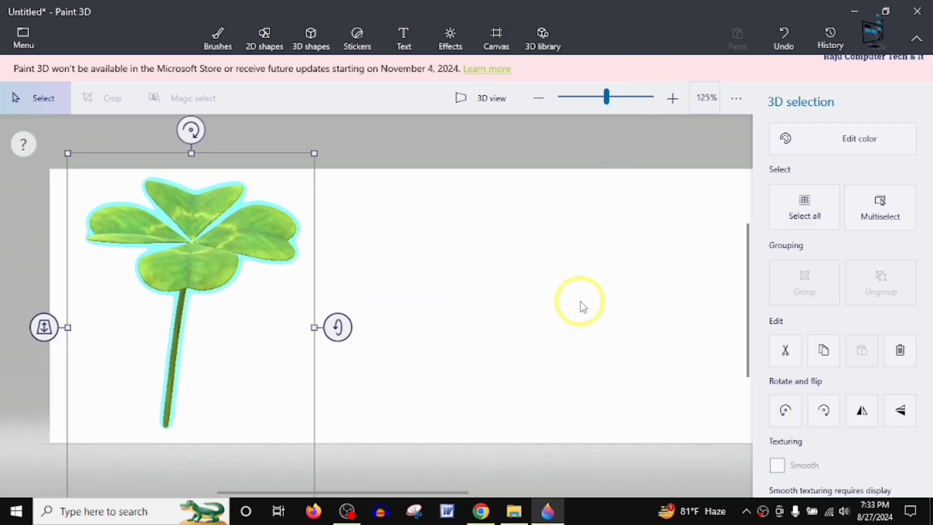
drag(449, 489, 477, 489)
drag(185, 248, 143, 263)
click(486, 292)
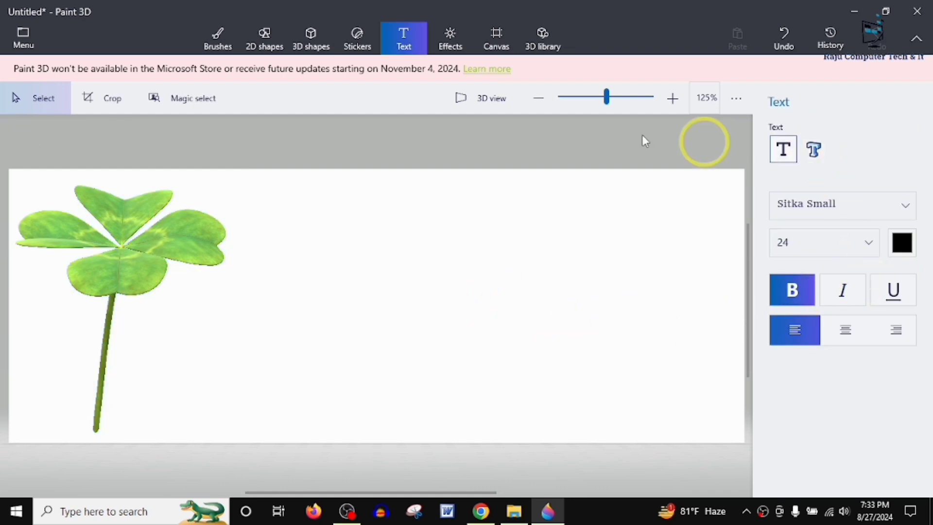
Step: Insert the Sunflower model from the 3D library's Flowers and Plants category
click(541, 42)
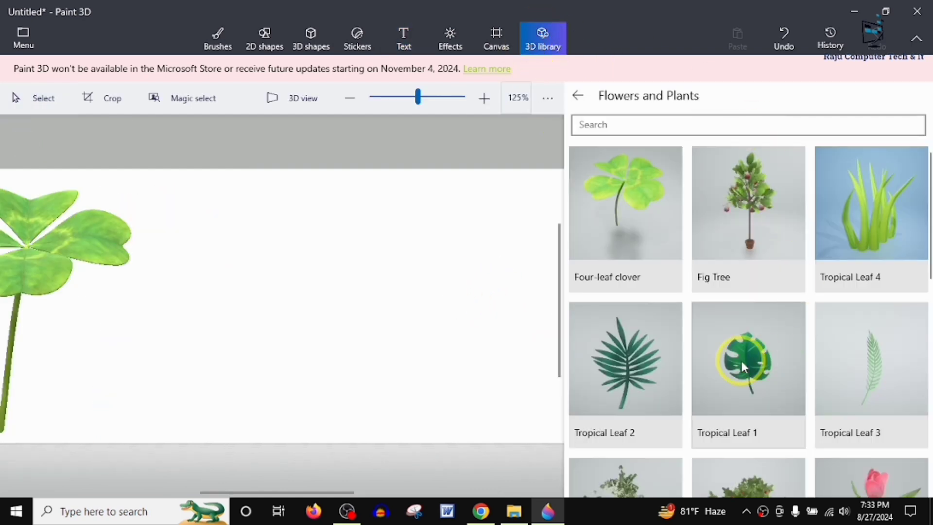
scroll(777, 348, down, 5)
scroll(787, 388, down, 2)
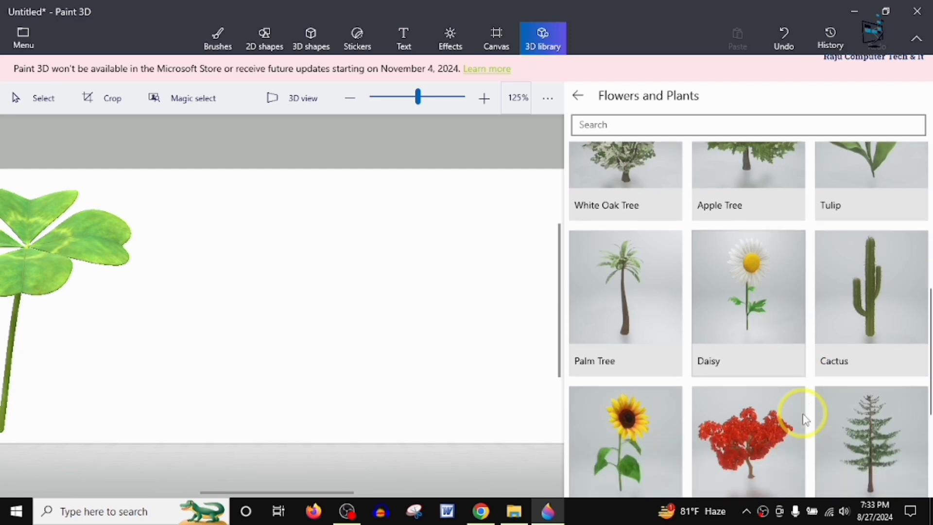
click(640, 389)
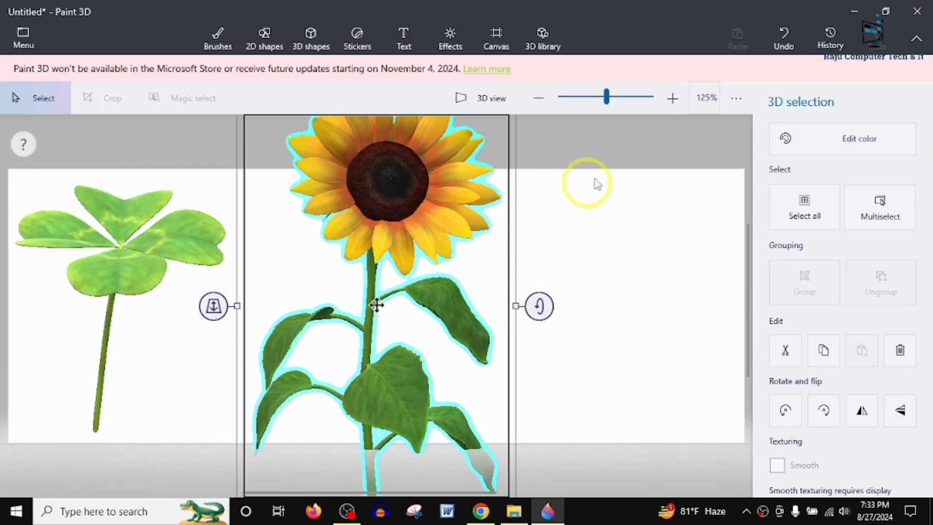
Step: Shrink the sunflower to roughly the canvas height and place it on the canvas just right of the clover
scroll(611, 314, up, 3)
scroll(612, 316, down, 2)
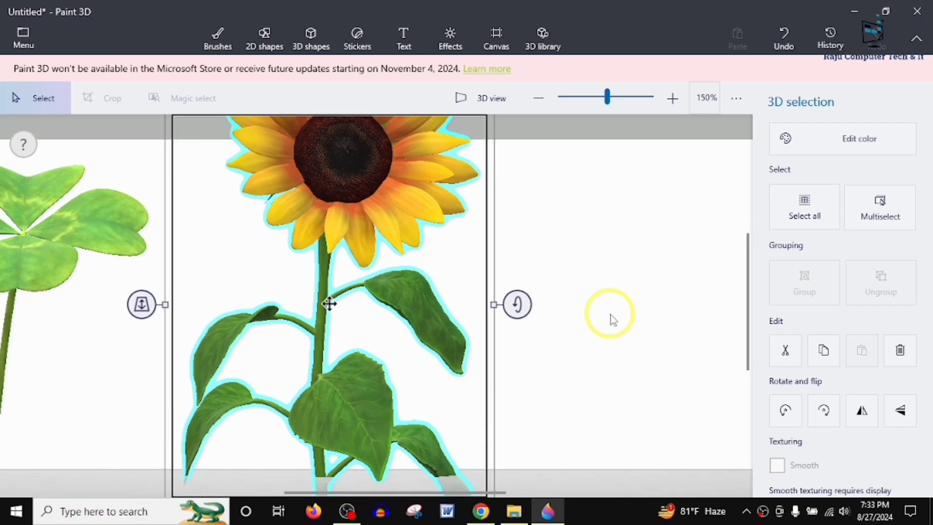
scroll(615, 354, up, 3)
scroll(616, 354, down, 3)
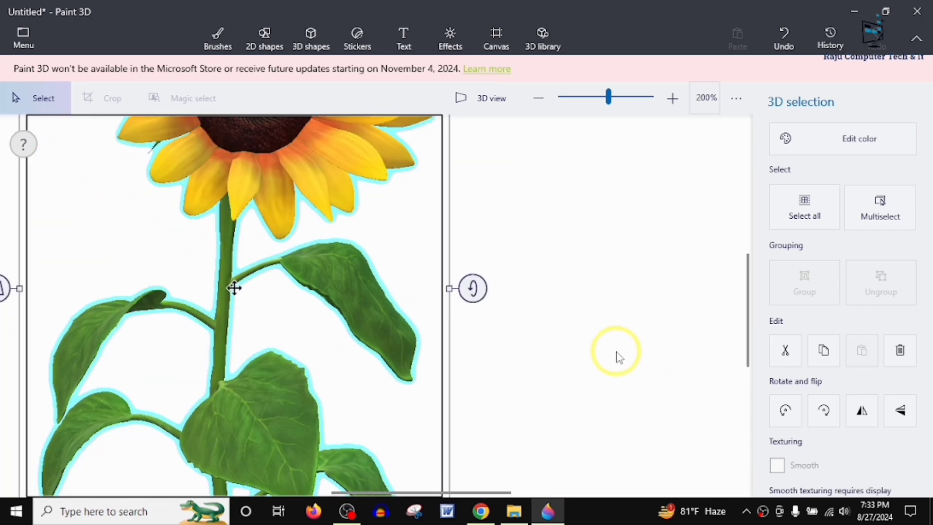
scroll(615, 352, down, 1)
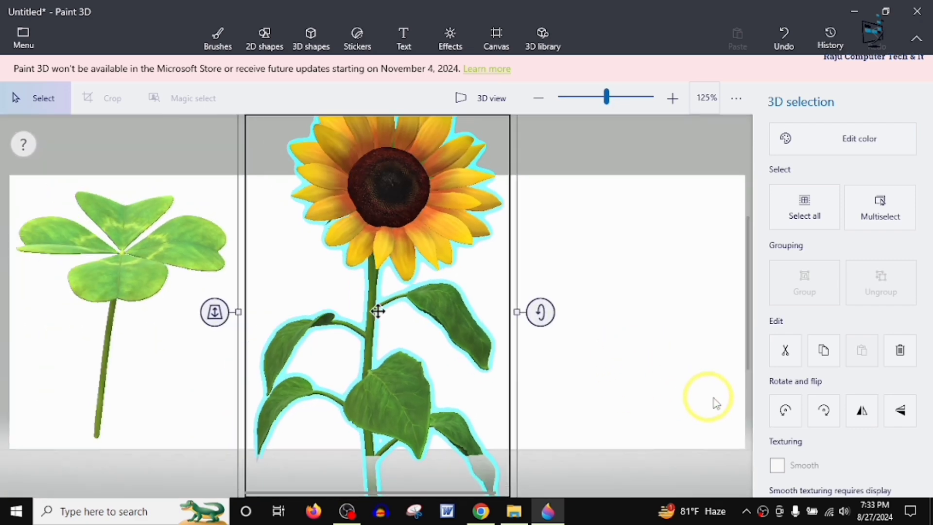
drag(749, 315, 748, 200)
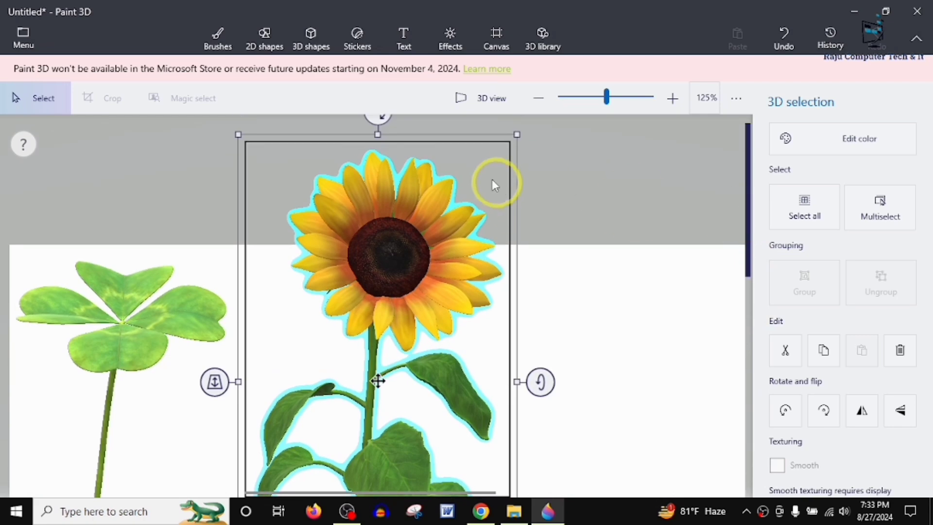
drag(513, 133, 388, 369)
drag(354, 433, 354, 324)
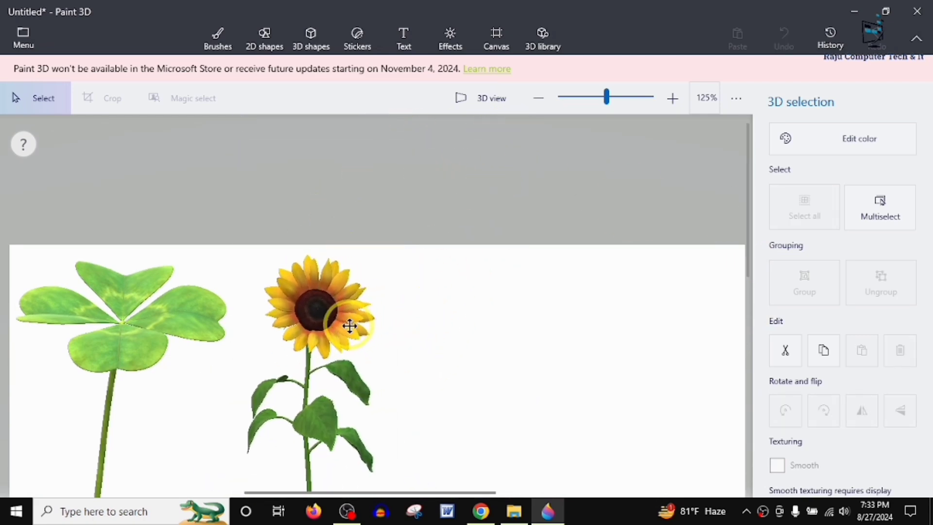
Step: Nudge the sunflower slightly down and left beside the clover and deselect it
scroll(617, 304, down, 2)
scroll(617, 304, up, 2)
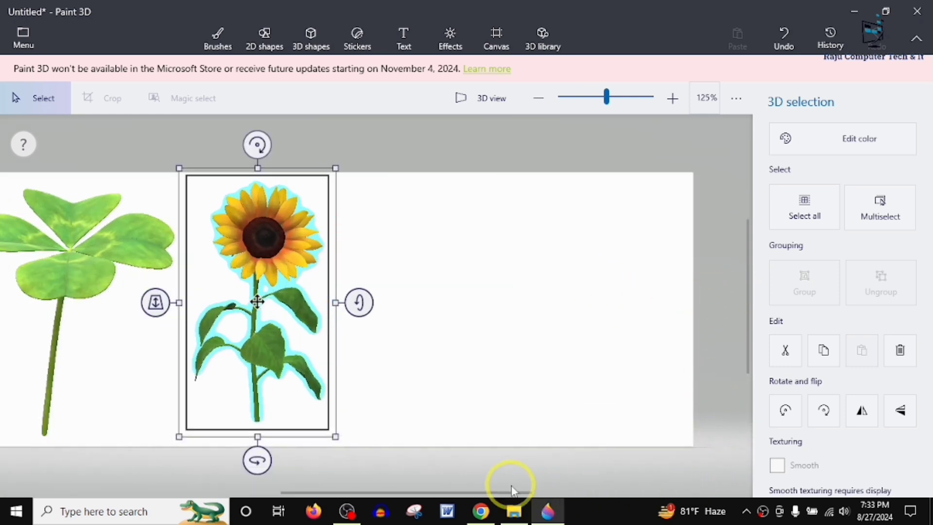
drag(506, 491, 489, 491)
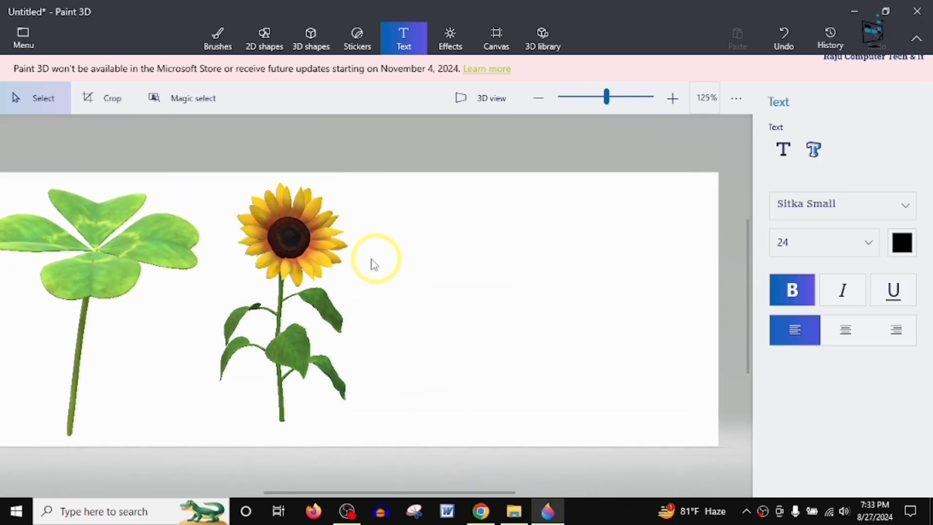
click(326, 238)
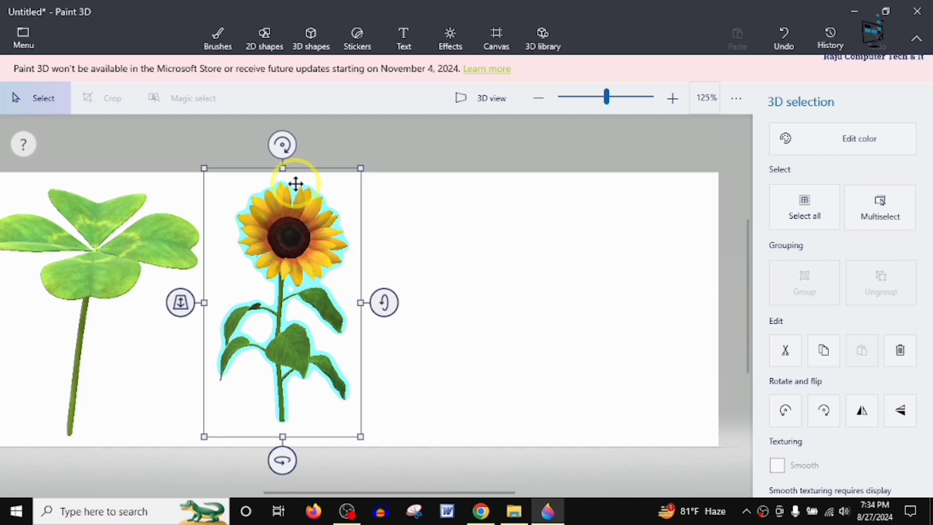
drag(300, 306, 293, 338)
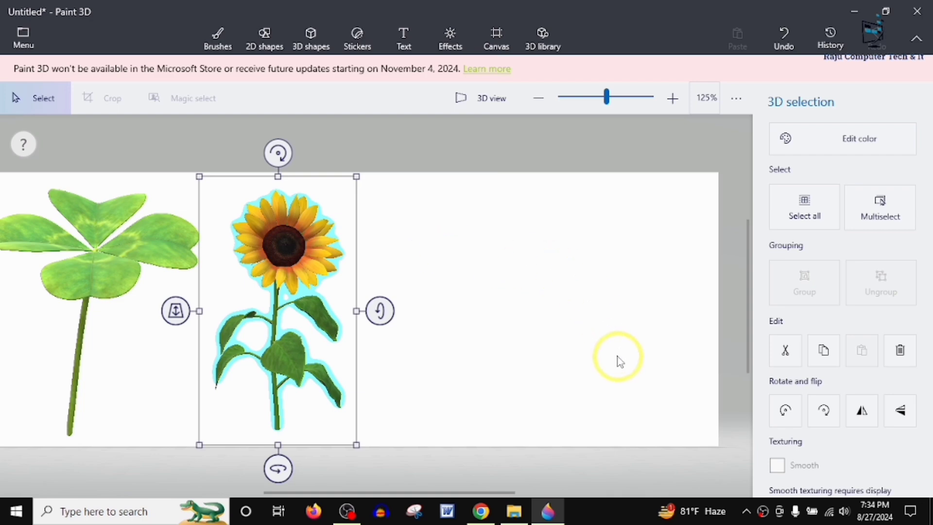
click(573, 297)
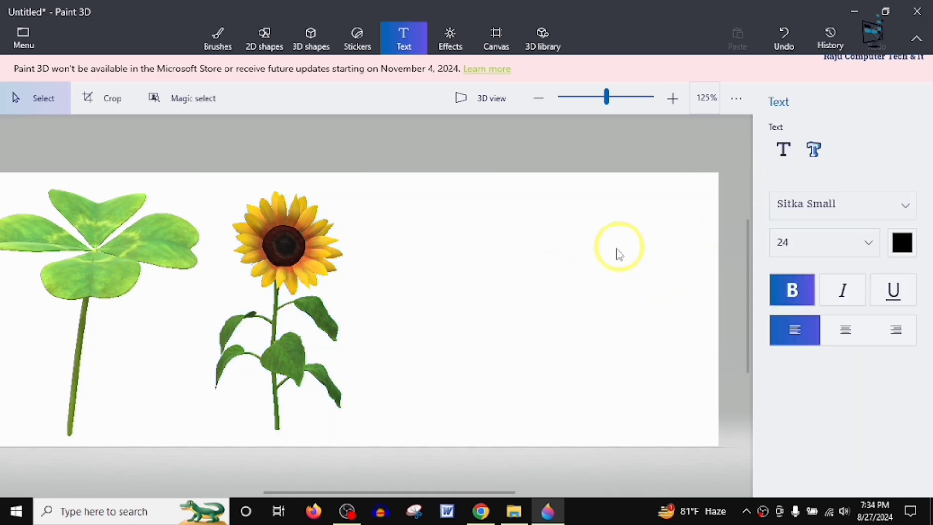
Step: Insert the Rose model from the 3D library's Flowers and Plants category
click(554, 37)
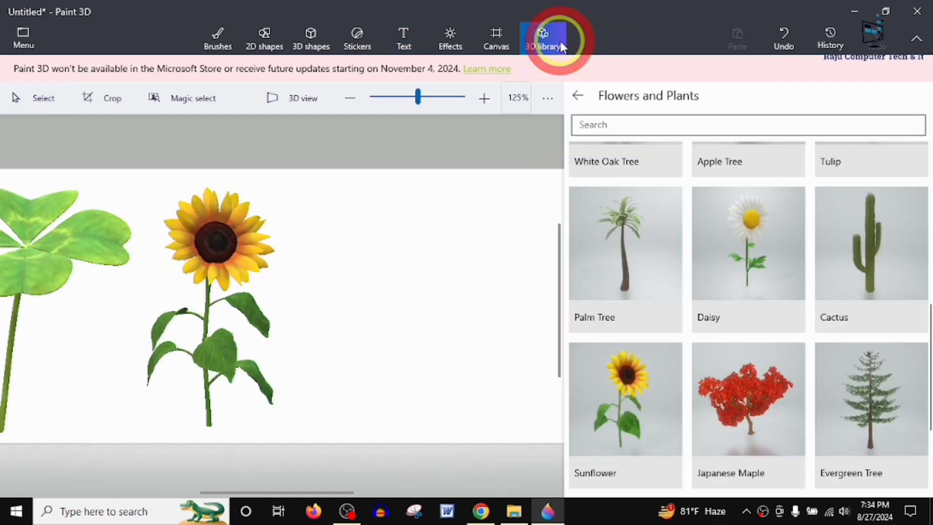
scroll(768, 374, down, 3)
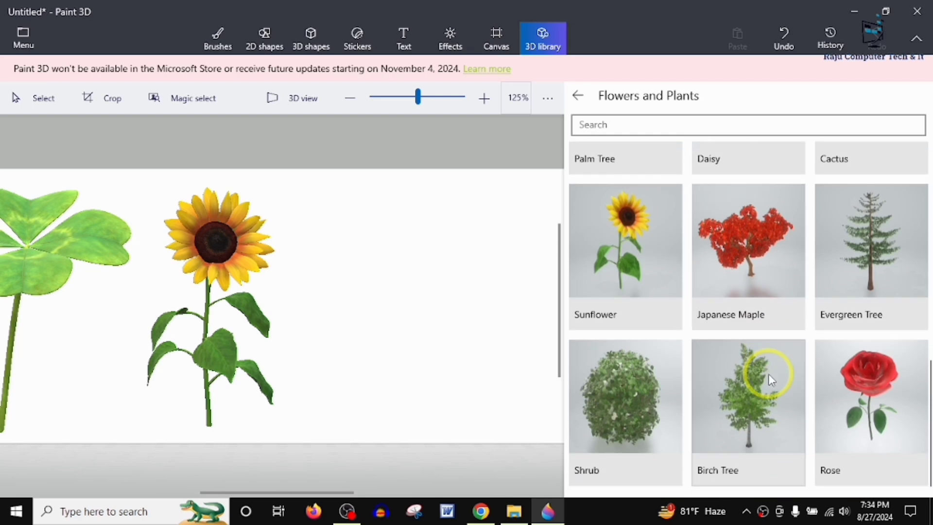
click(877, 413)
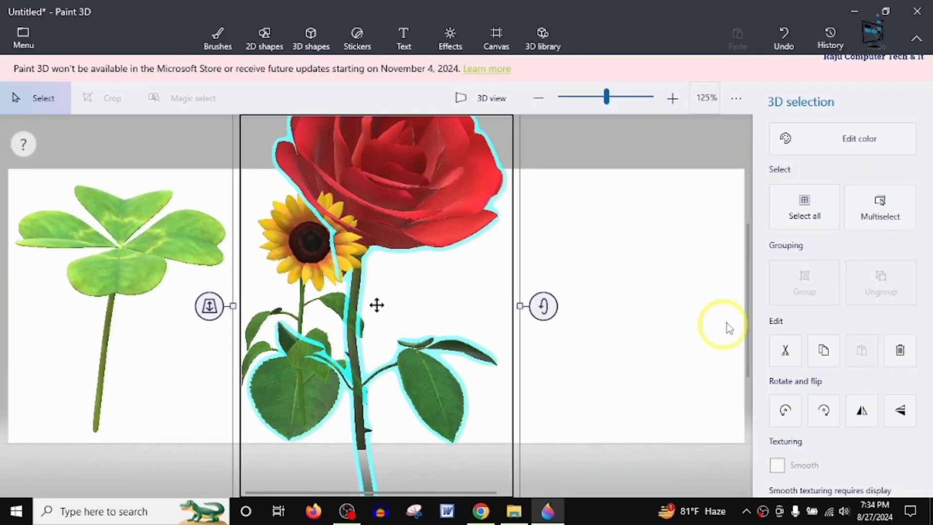
Step: Shrink the rose to about the canvas height and move it to the right of the sunflower
drag(746, 307, 747, 195)
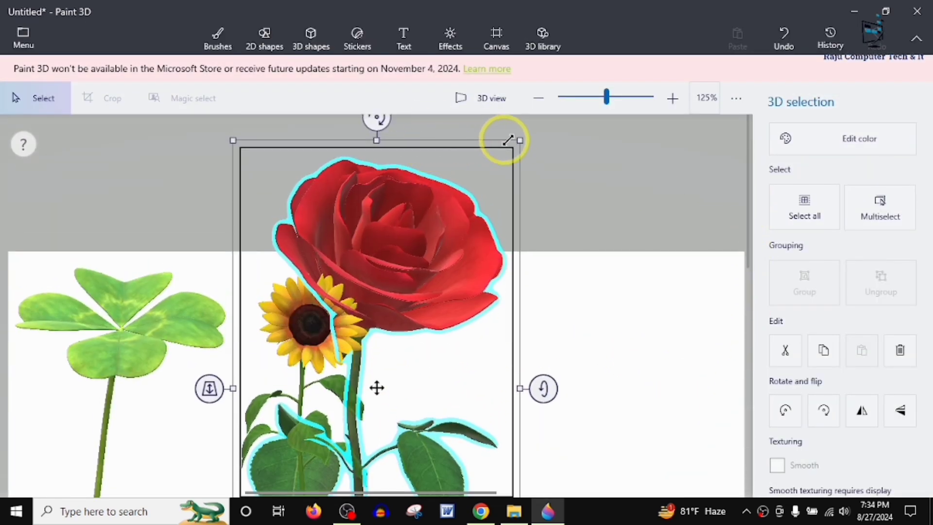
drag(519, 142, 447, 348)
drag(401, 408, 531, 331)
drag(749, 241, 754, 362)
click(546, 256)
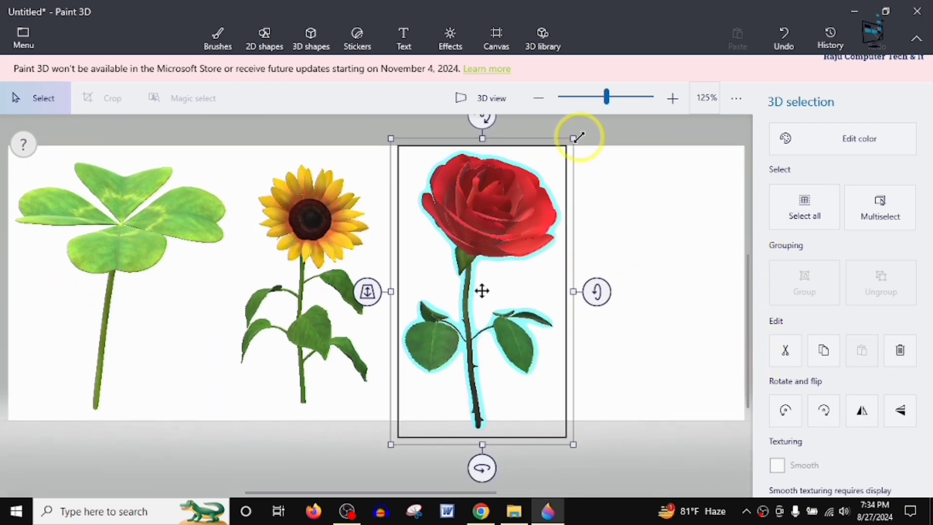
Step: Scale the rose down until it is smaller than the sunflower, nudge it slightly right and deselect it
drag(576, 138, 474, 214)
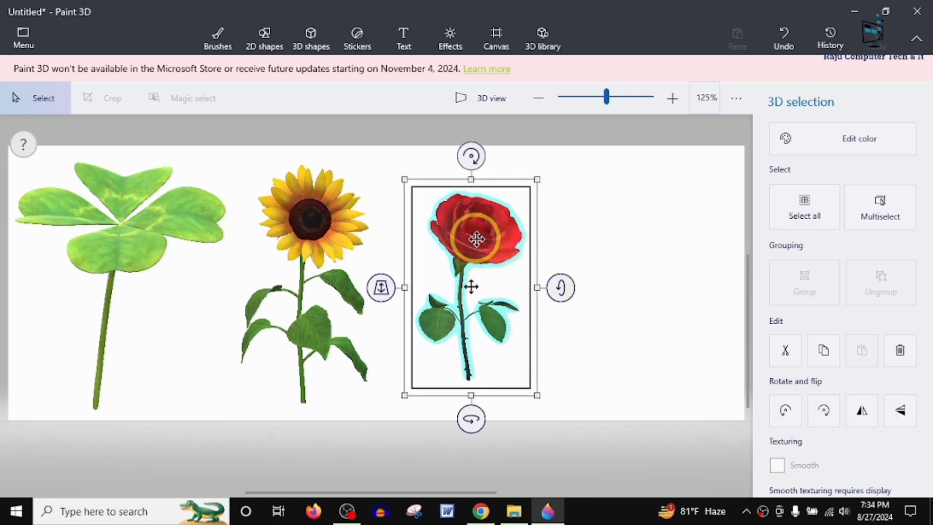
drag(474, 230, 477, 229)
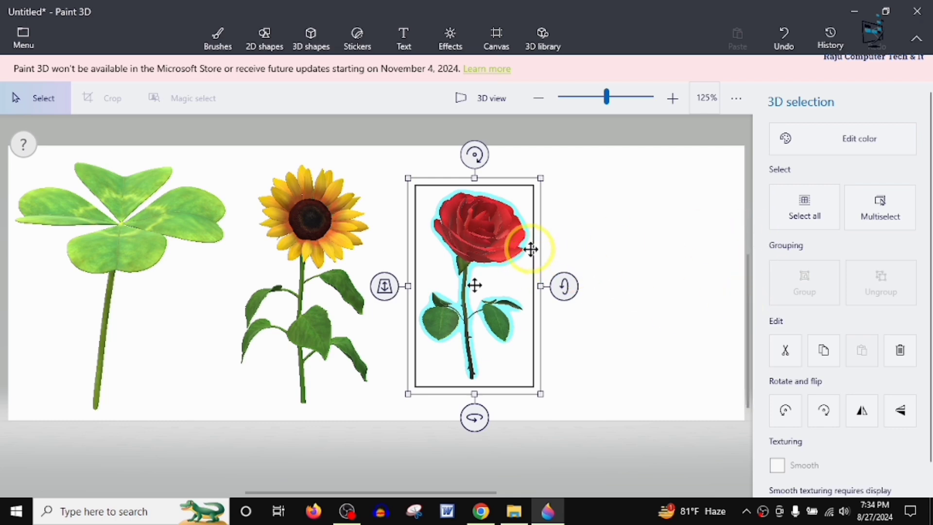
drag(490, 232, 495, 231)
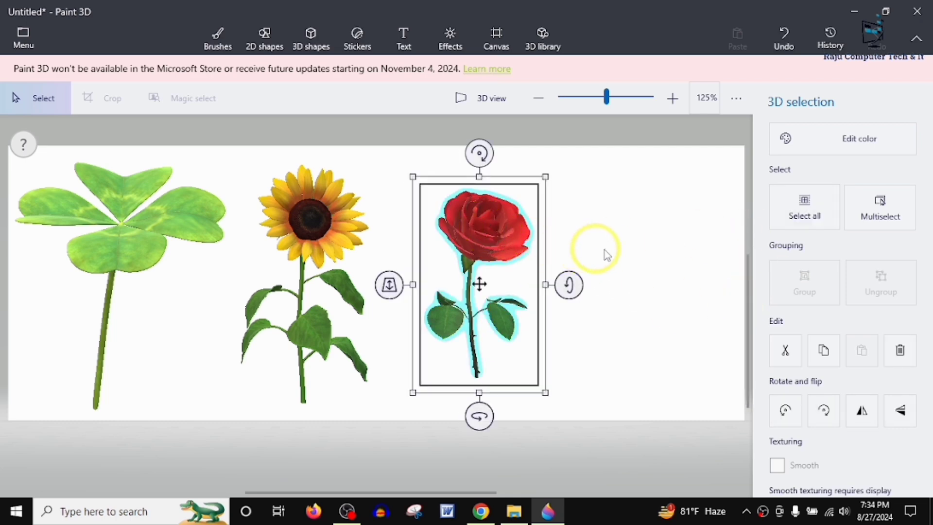
click(590, 223)
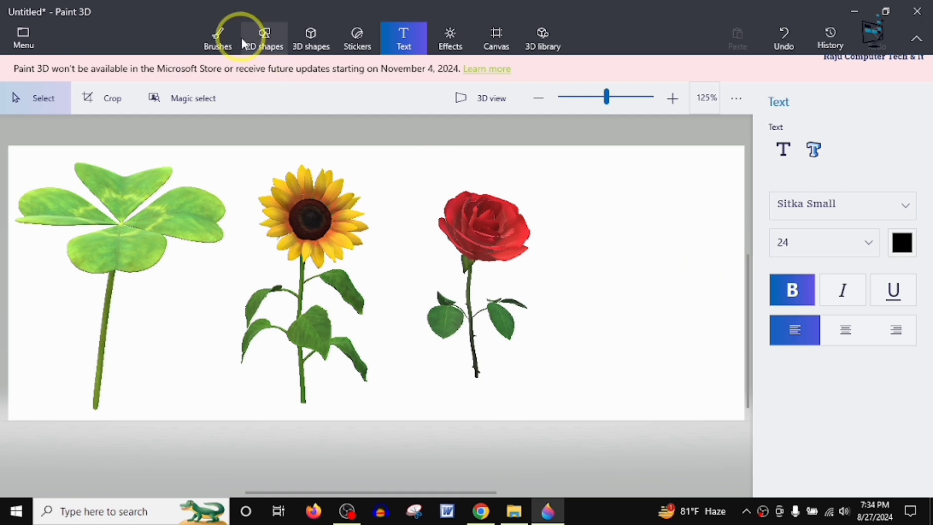
Step: Fill the canvas background with brown using the Fill tool in the default color fill type
click(218, 37)
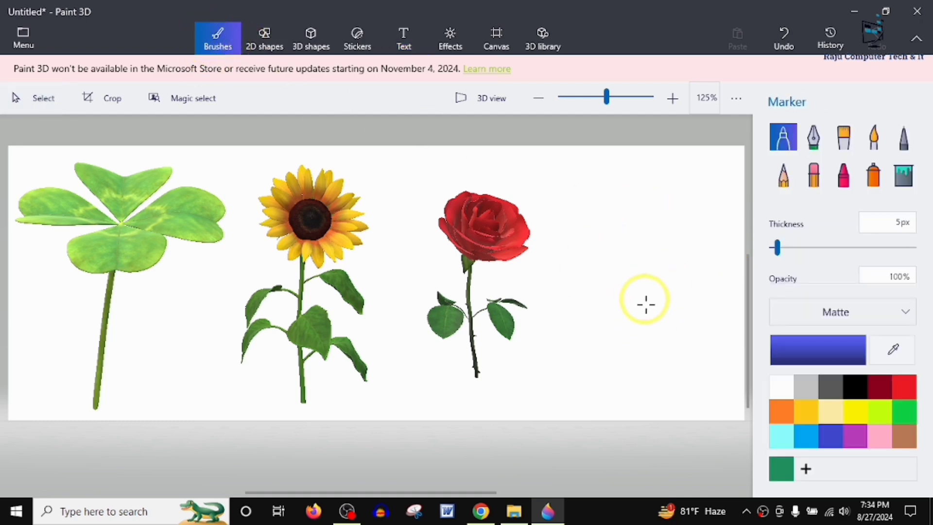
click(905, 175)
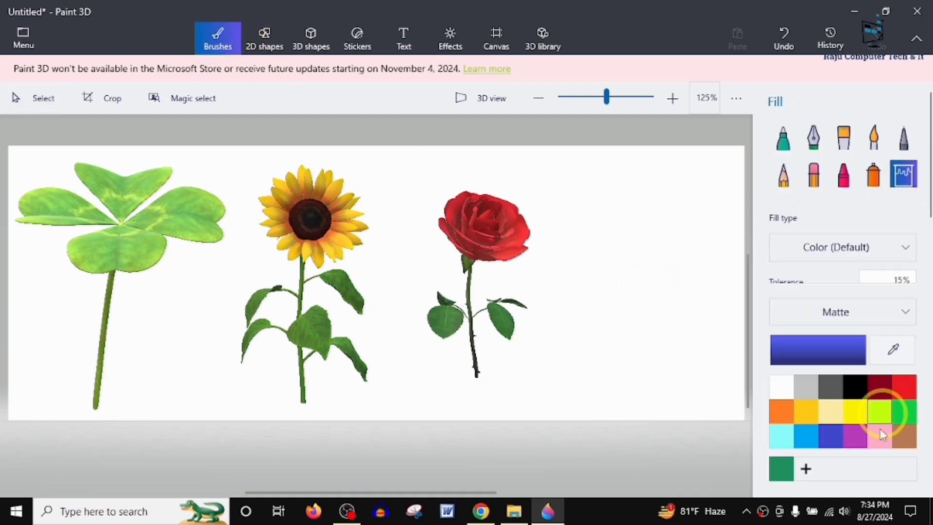
click(903, 446)
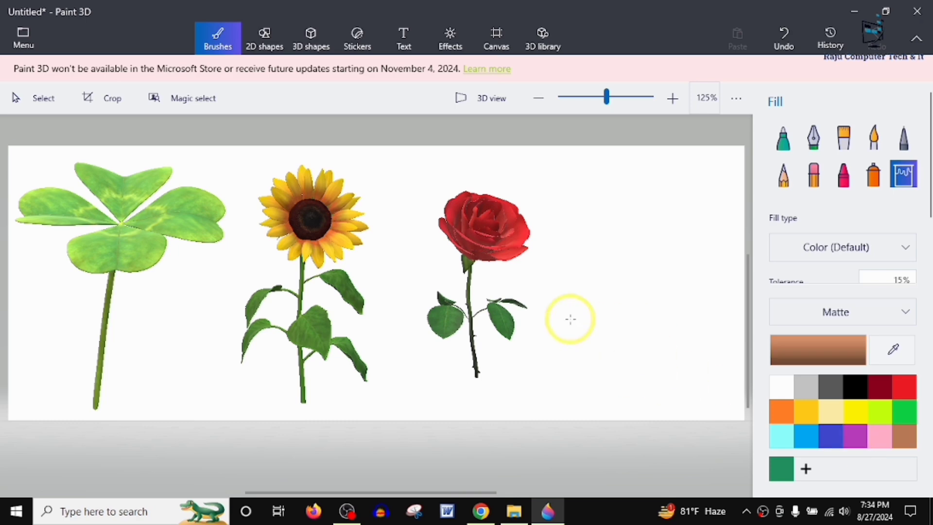
click(568, 317)
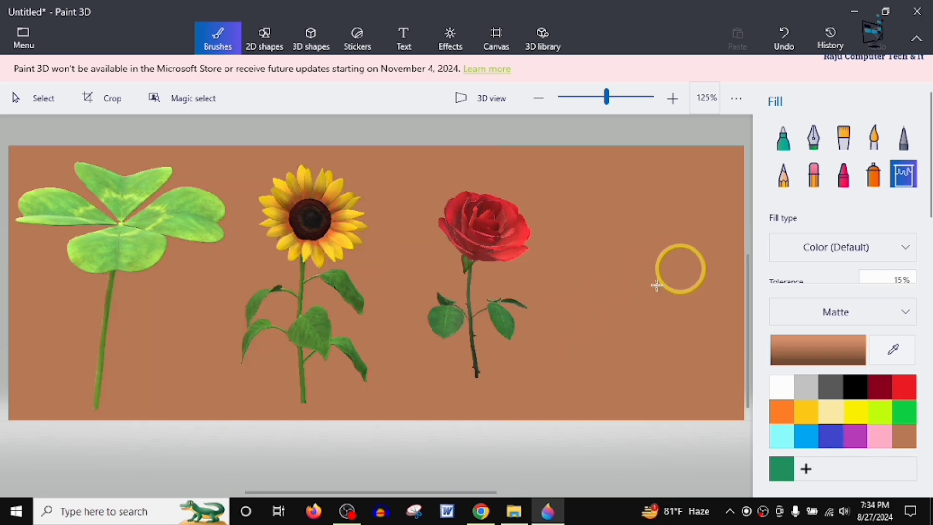
Step: Try purple, green and white in turn as the fill color of the canvas background
click(858, 437)
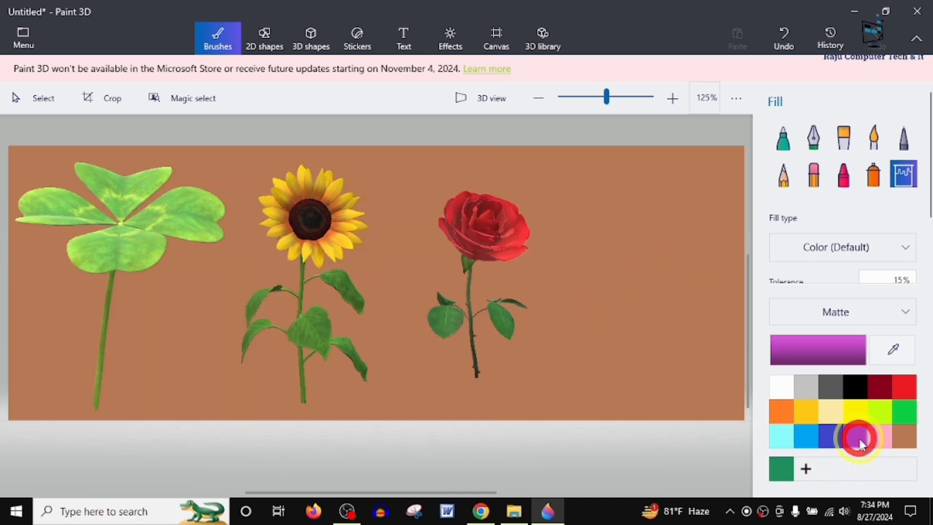
click(672, 337)
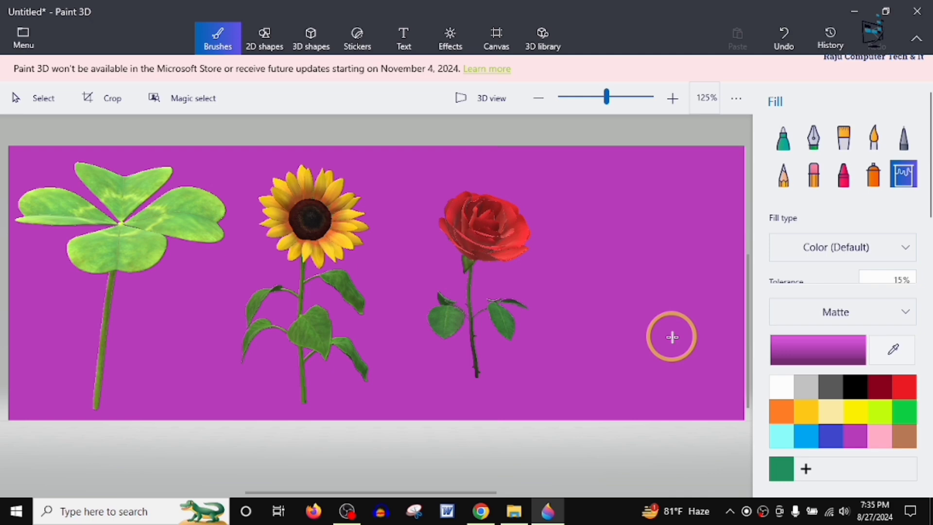
click(896, 414)
click(578, 306)
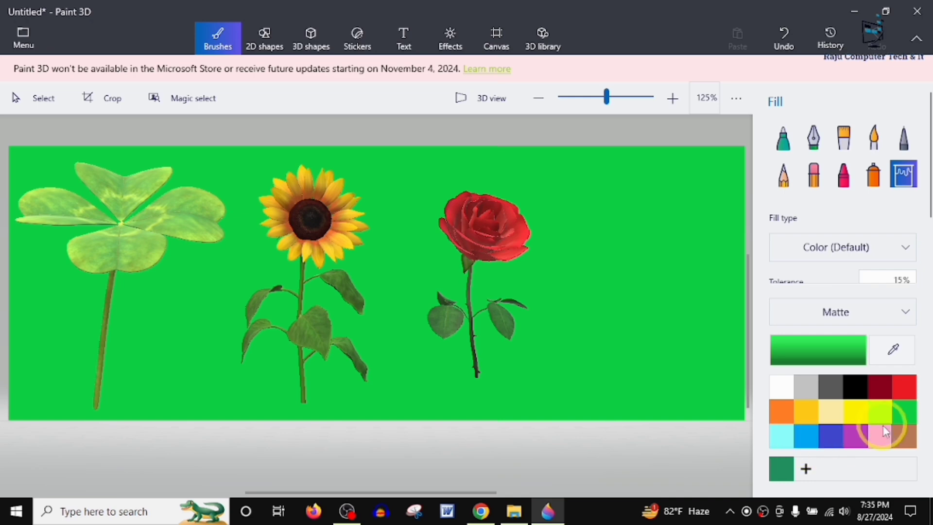
click(799, 391)
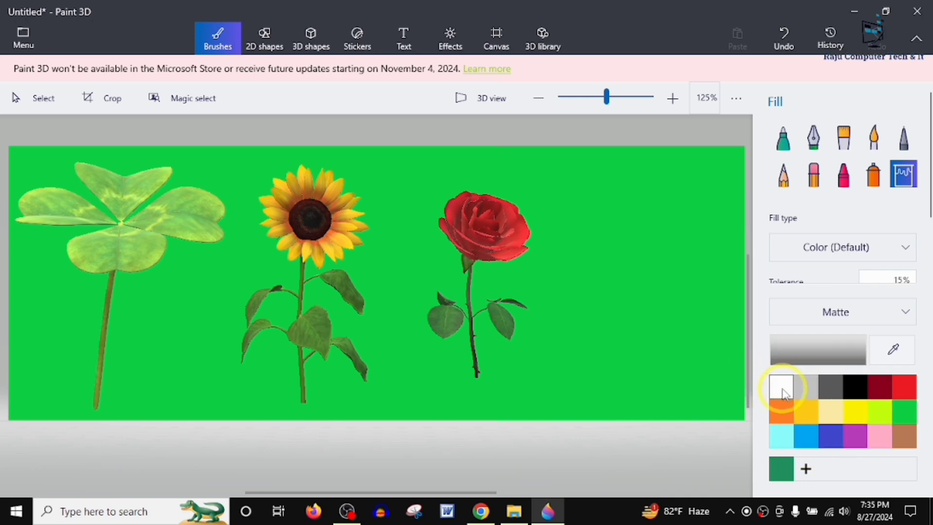
click(783, 391)
click(553, 372)
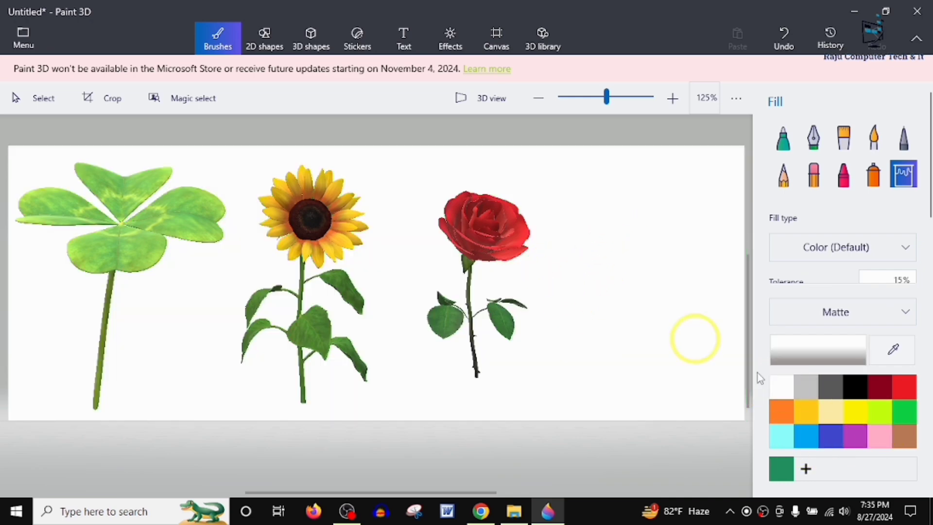
Step: Fill the canvas background with light pink, and refill it with the purple color named Pink
click(881, 435)
click(631, 324)
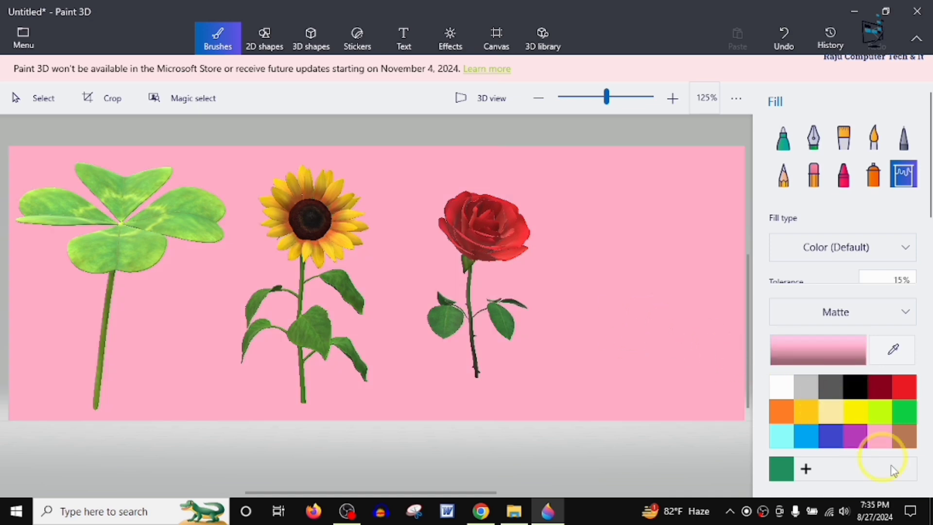
click(856, 439)
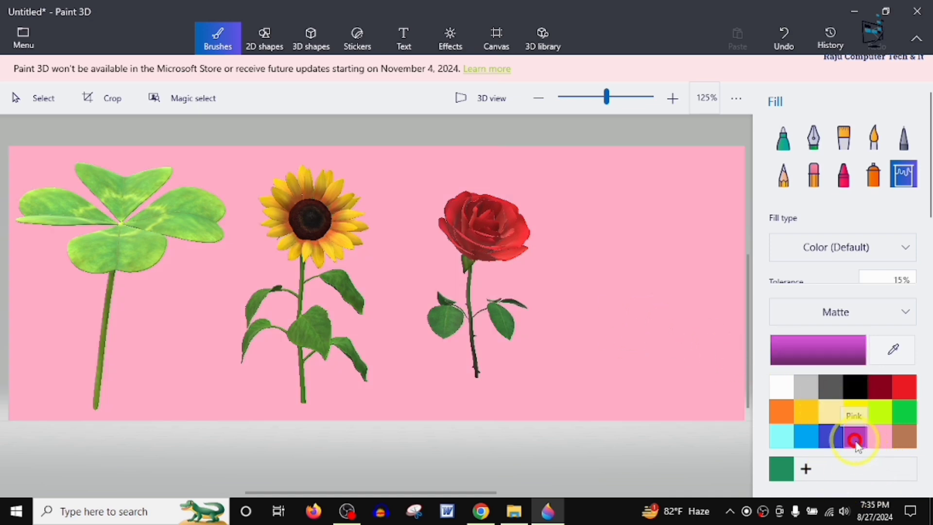
click(570, 330)
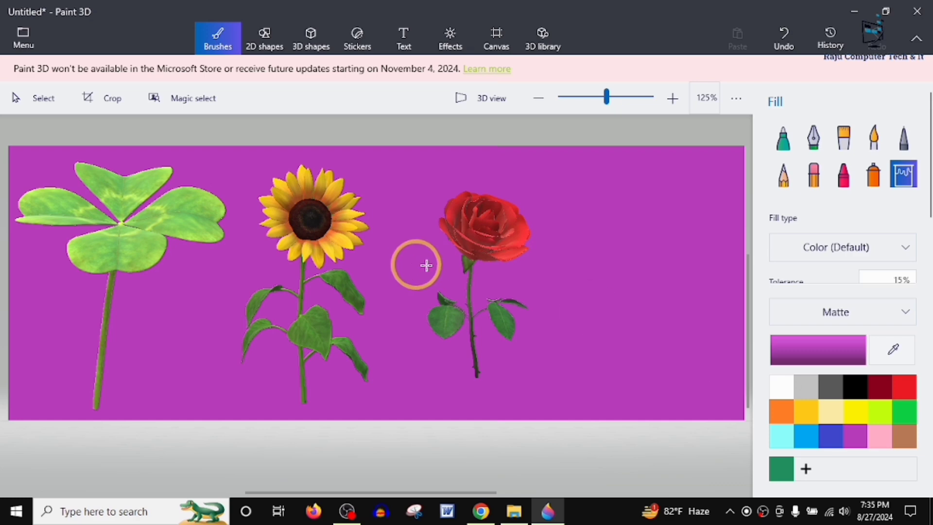
Step: Leave the Flowers and Plants collection of the 3D library and open its Bugs collection
click(542, 38)
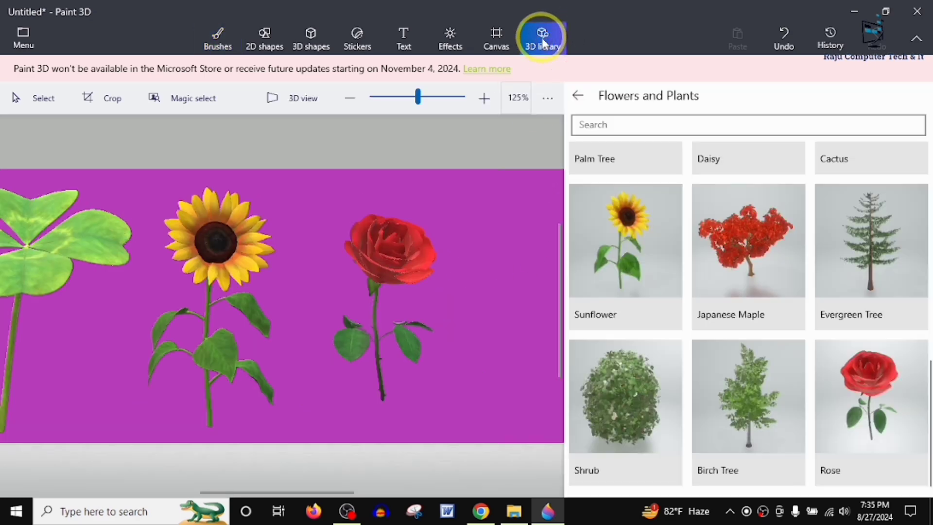
click(577, 95)
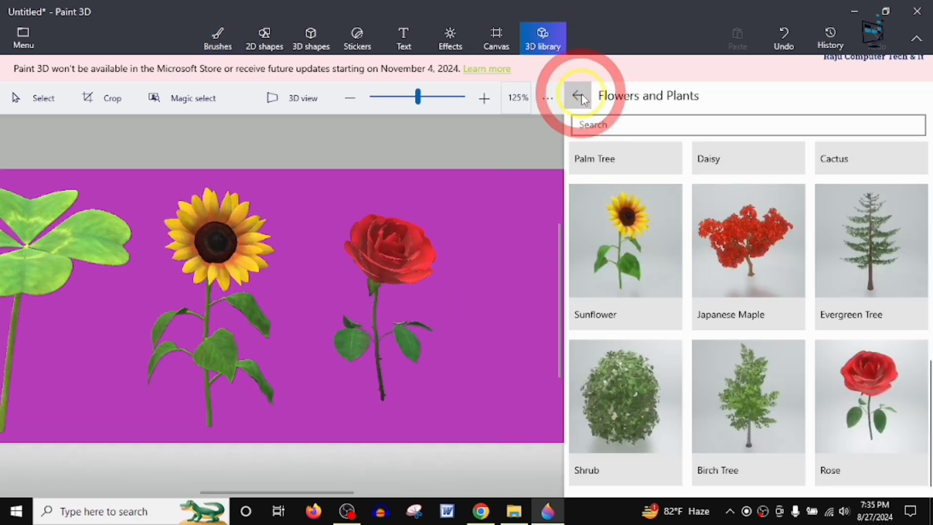
scroll(732, 360, down, 5)
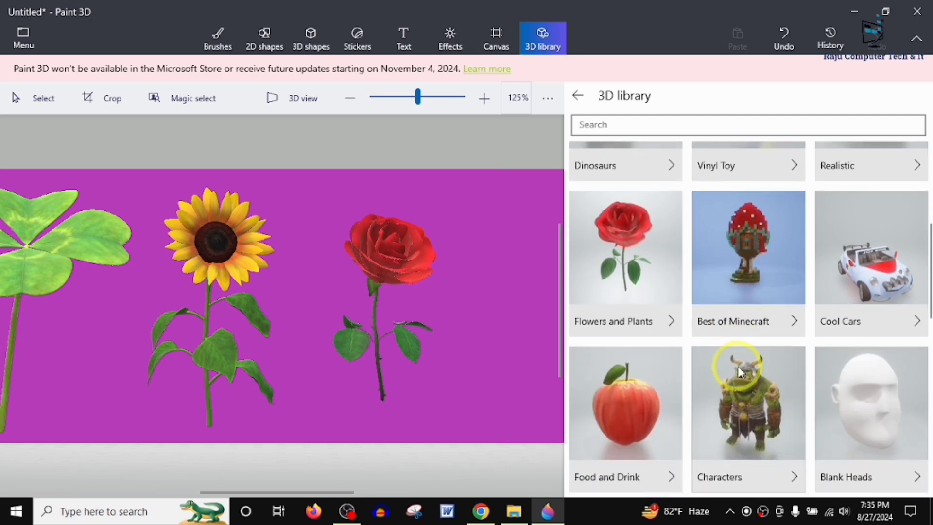
scroll(751, 366, up, 4)
scroll(751, 367, down, 10)
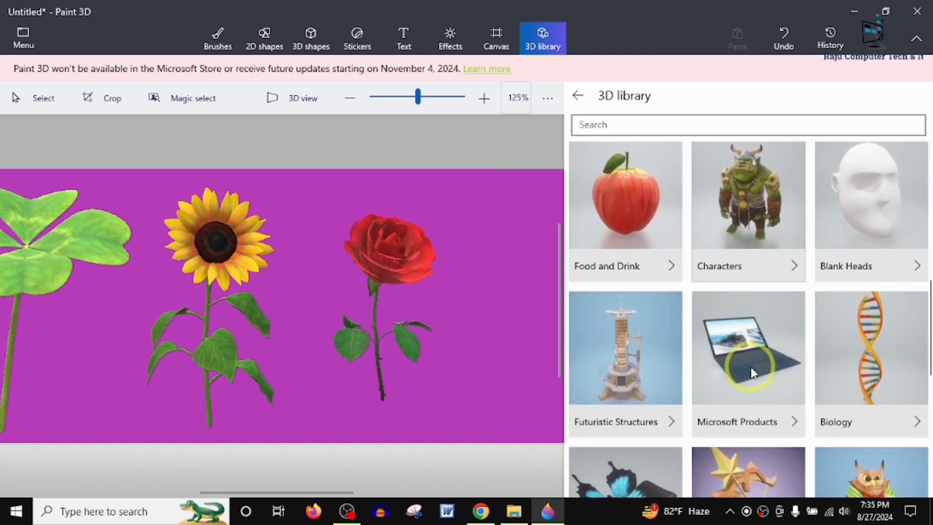
click(622, 446)
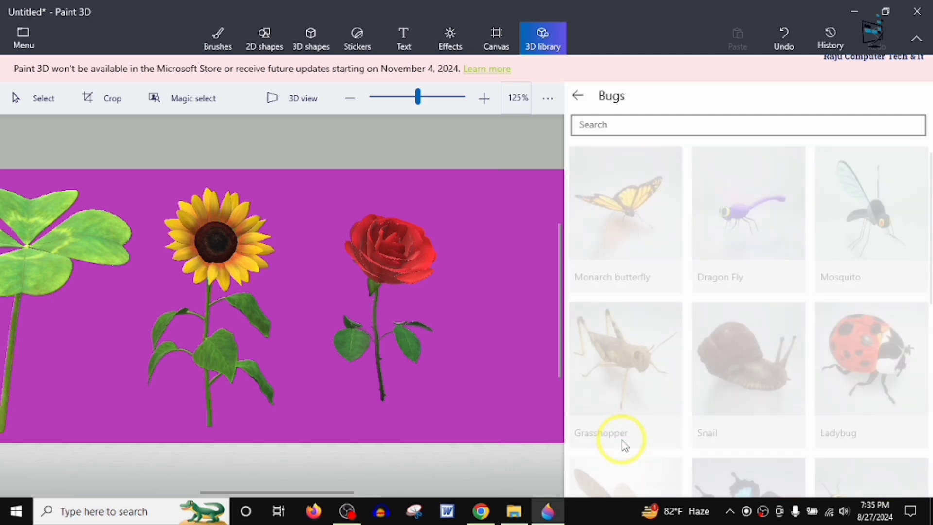
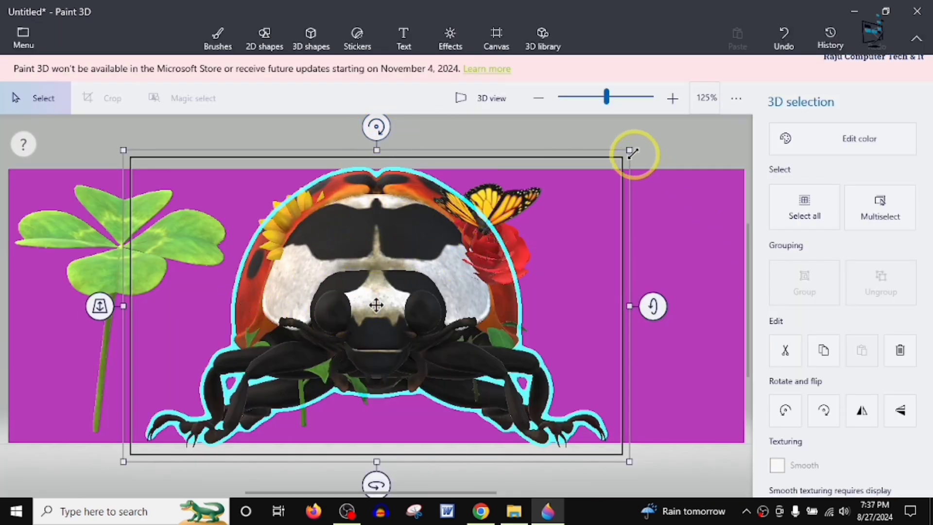
Step: Shrink the ladybug, place it over the clover head and rotate it until its spotted red back shows
drag(629, 149, 136, 222)
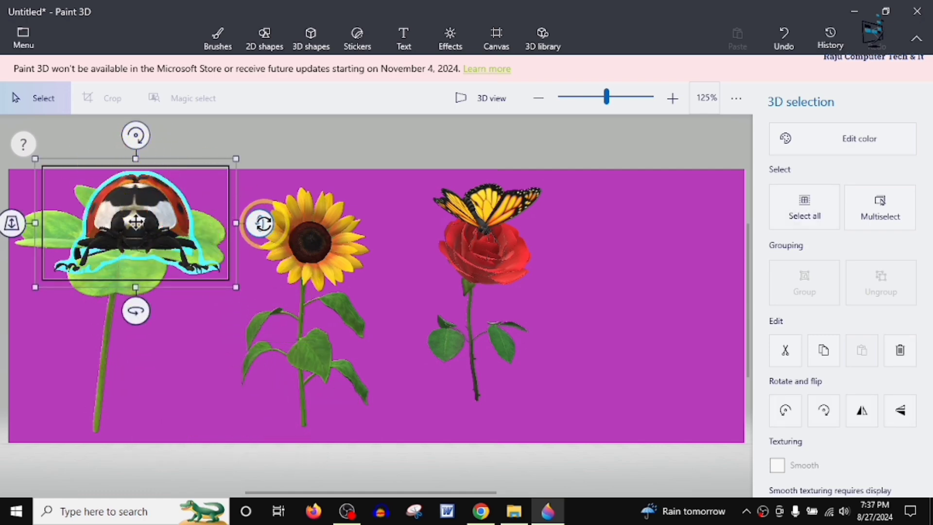
drag(259, 223, 208, 277)
drag(144, 347, 194, 349)
drag(289, 224, 208, 190)
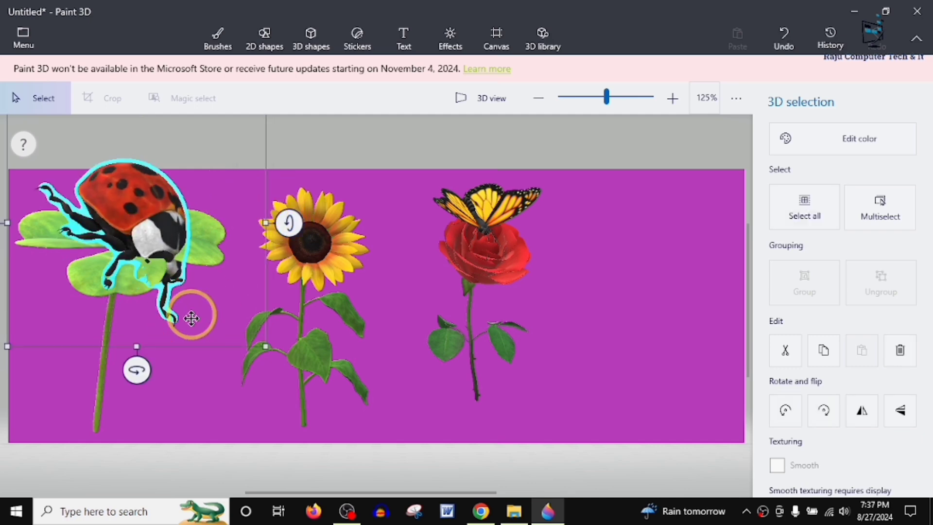
Step: Turn the ladybug further, shrink it to fit on the clover's left leaf and deselect it
drag(135, 371, 66, 370)
drag(251, 346, 66, 225)
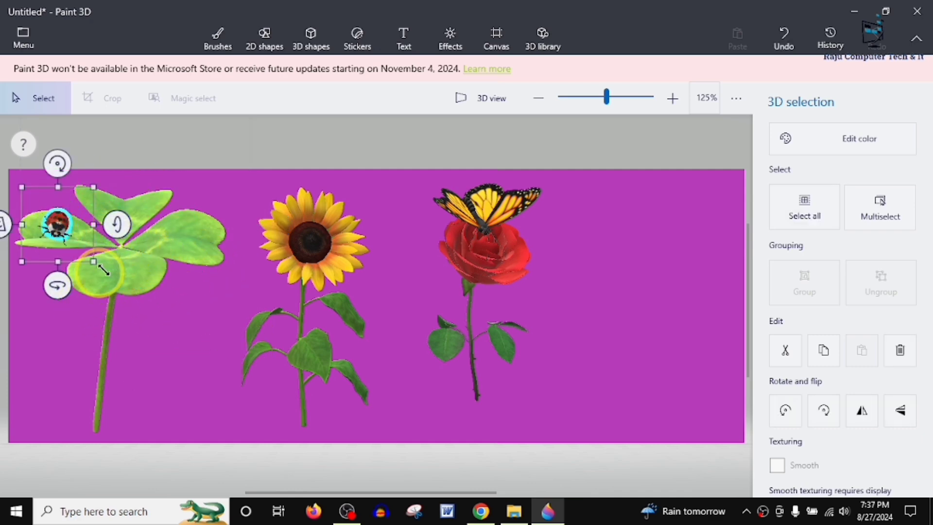
drag(93, 263, 86, 257)
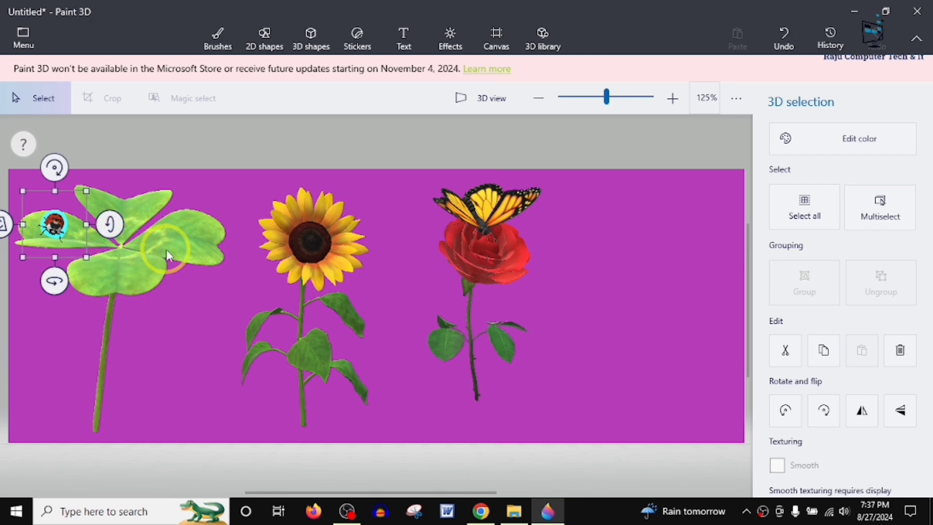
click(645, 284)
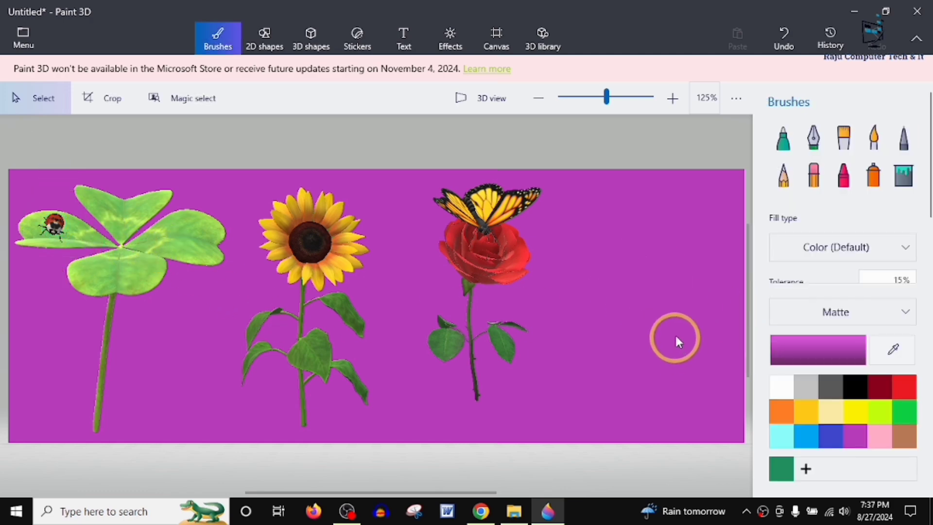
Step: Insert the Bee model from the Bugs collection of the 3D library
click(553, 36)
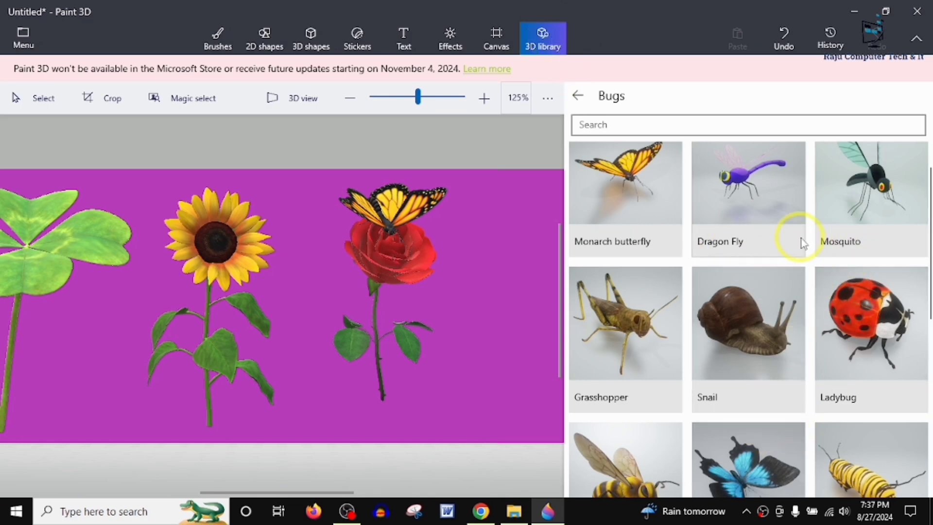
scroll(800, 238, down, 3)
scroll(812, 251, down, 1)
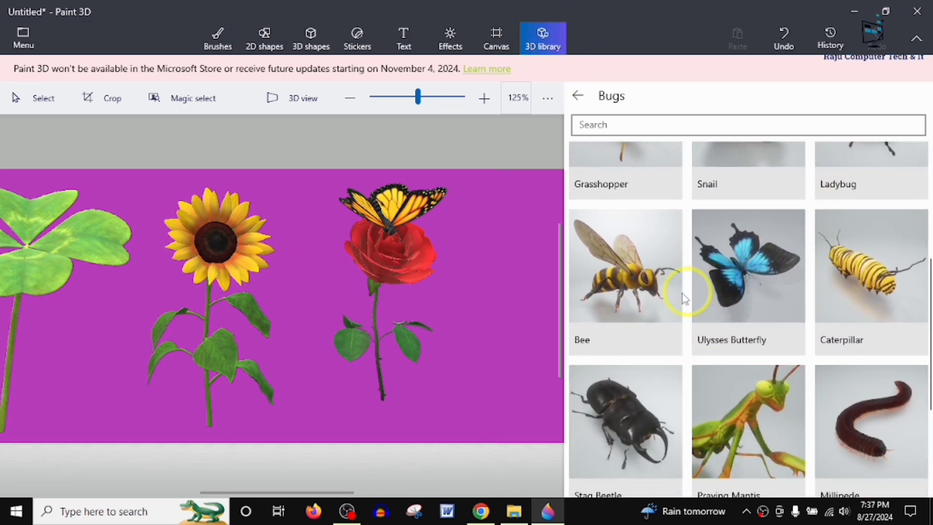
click(644, 290)
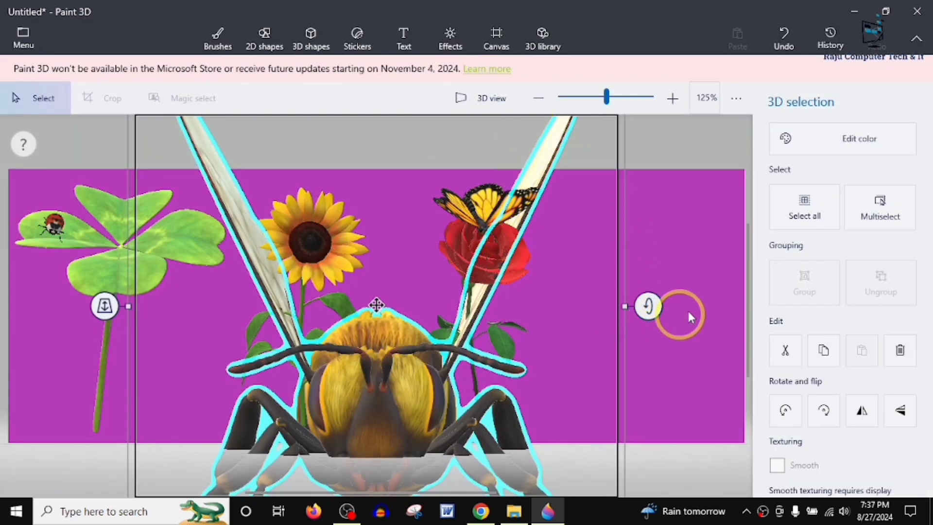
Step: Scale the bee down to about a third of its size and move it onto the sunflower's head
click(743, 254)
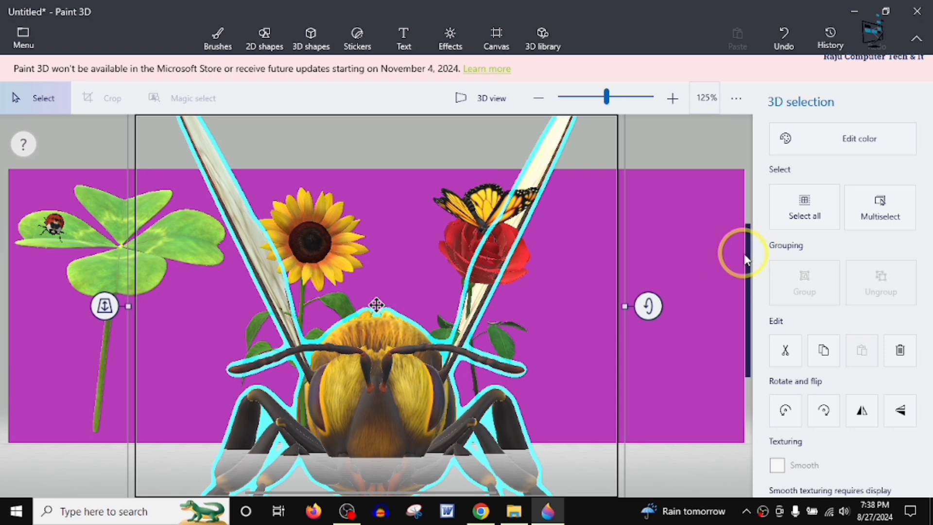
drag(749, 257, 742, 183)
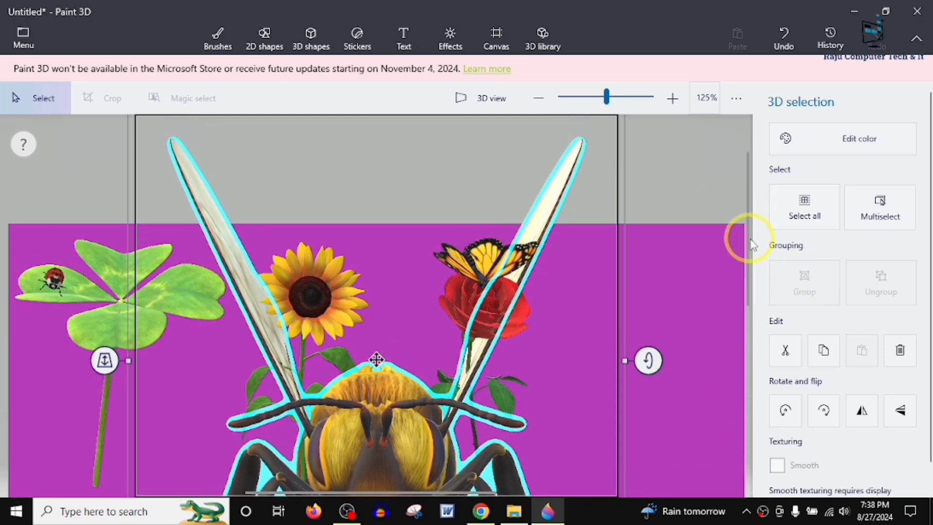
drag(742, 235, 729, 181)
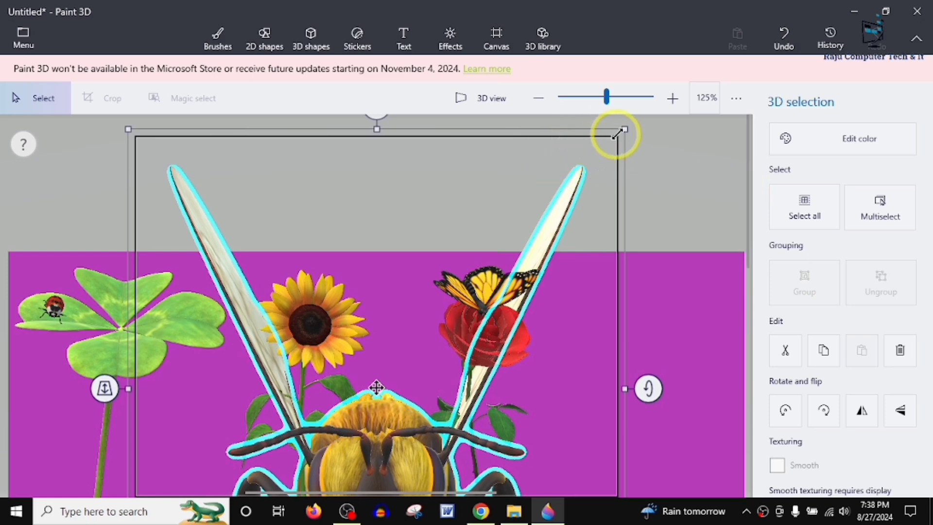
drag(620, 131, 316, 447)
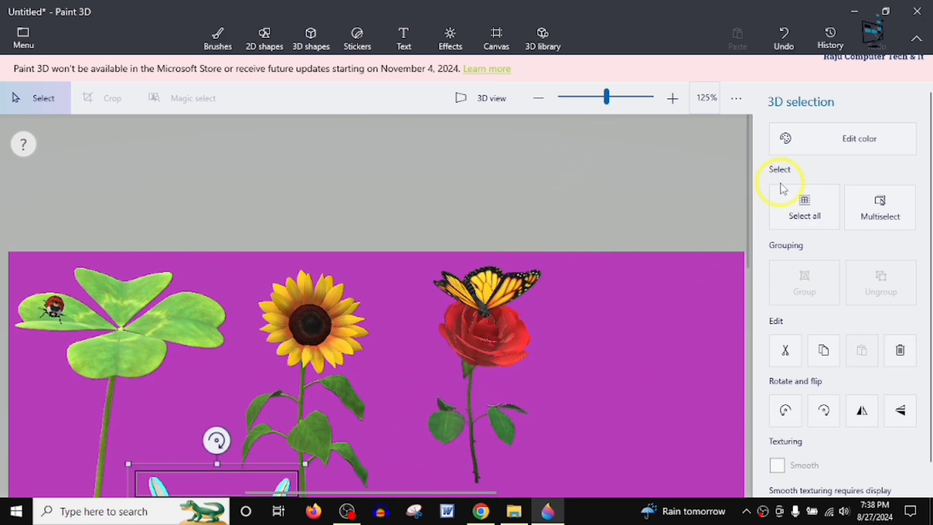
drag(752, 196, 752, 335)
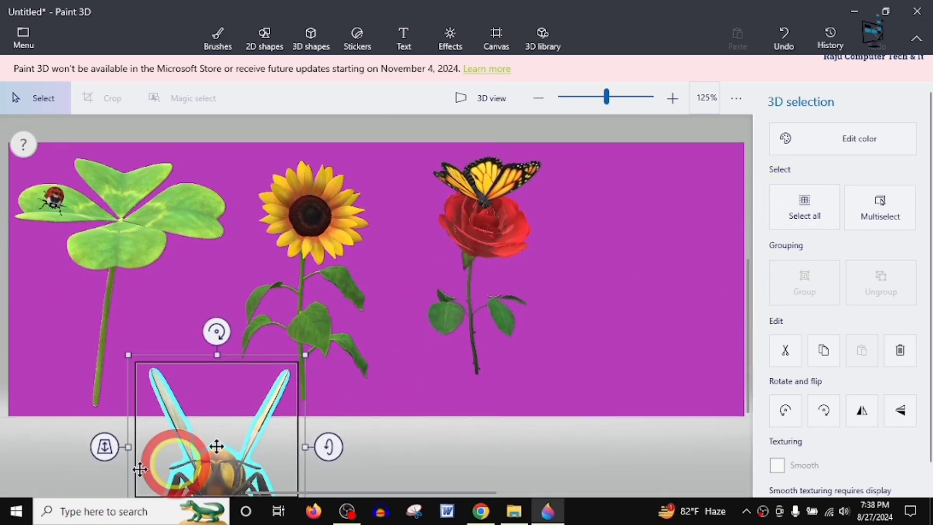
drag(210, 422, 299, 176)
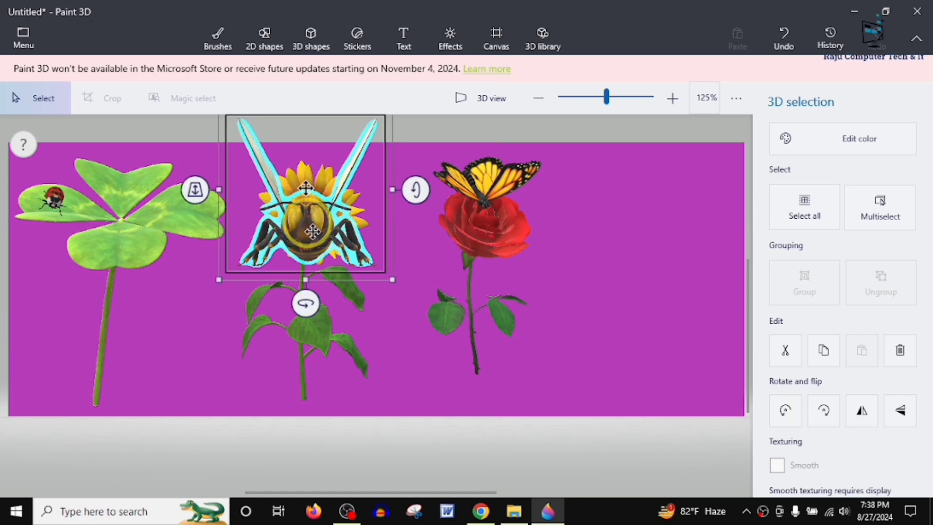
Step: Shrink the bee to a small insect, set it on the upper part of the sunflower's head and deselect it
drag(391, 276, 352, 238)
drag(304, 211, 321, 213)
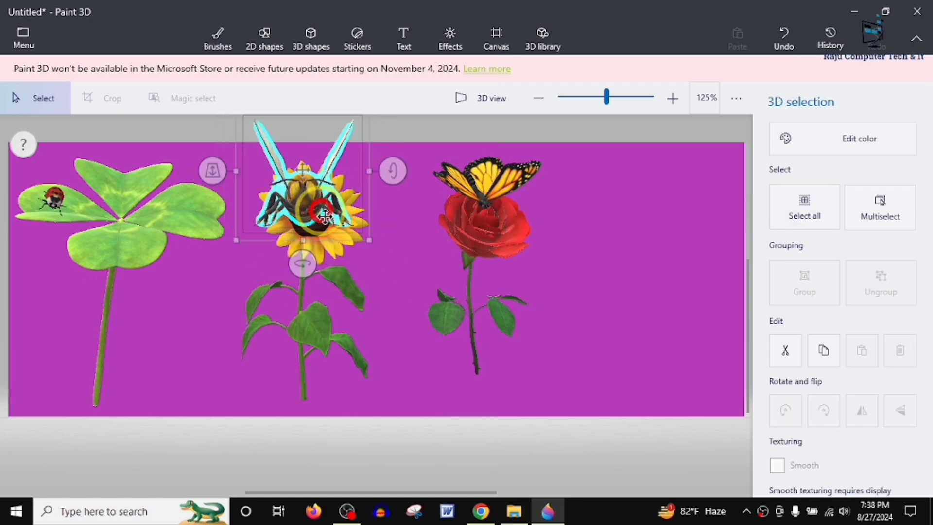
drag(370, 239, 361, 207)
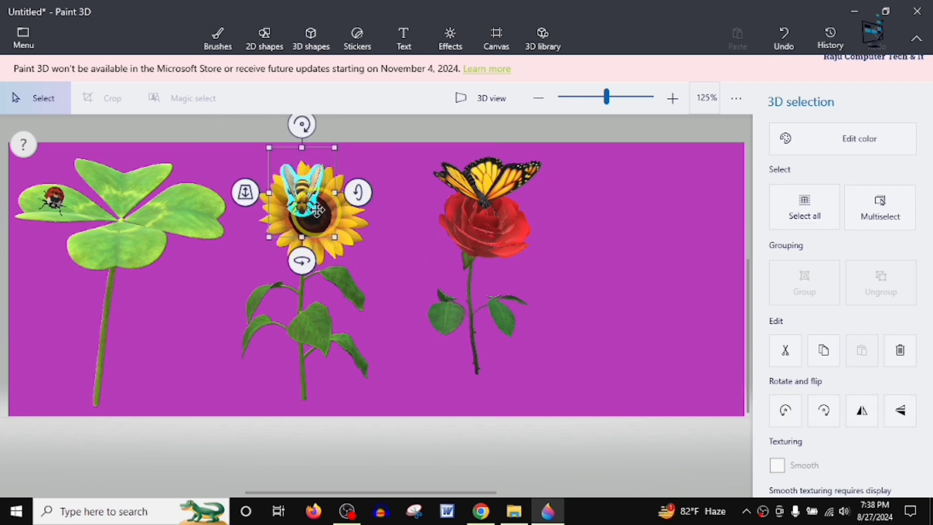
drag(305, 196, 313, 205)
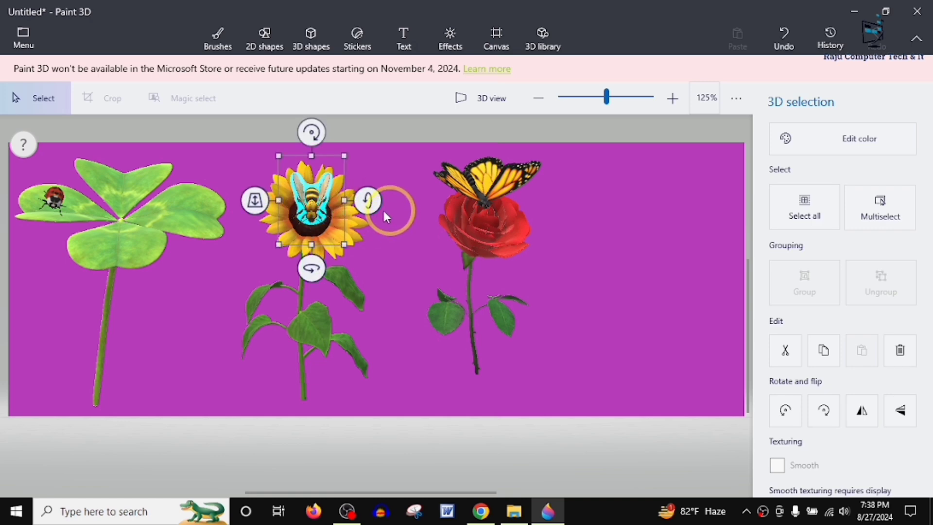
drag(340, 244, 326, 216)
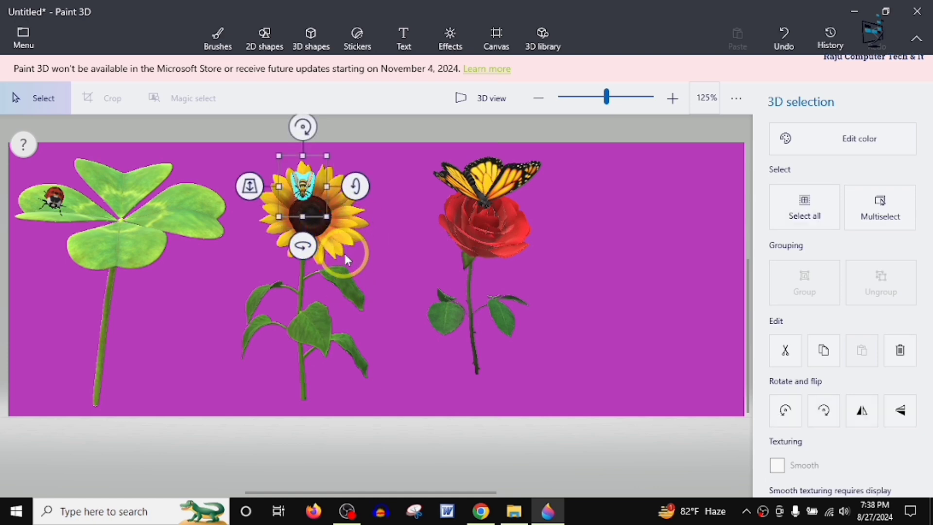
drag(304, 183, 305, 202)
drag(345, 237, 349, 238)
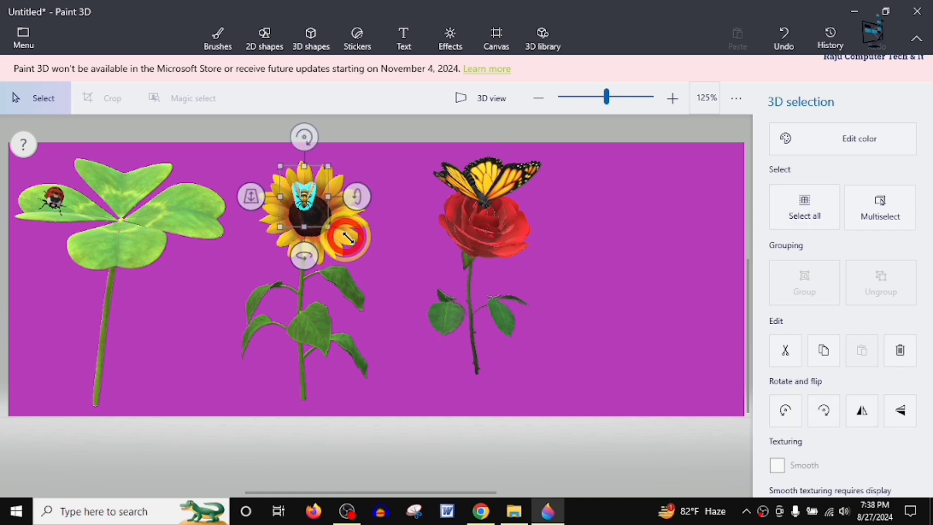
click(391, 298)
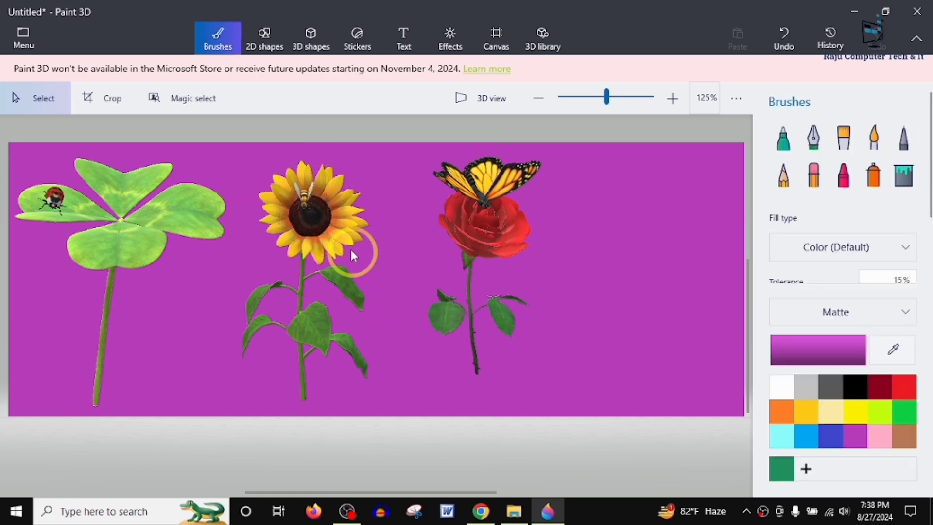
Step: Enlarge the sunflower slightly by stretching it up and to the left
click(334, 225)
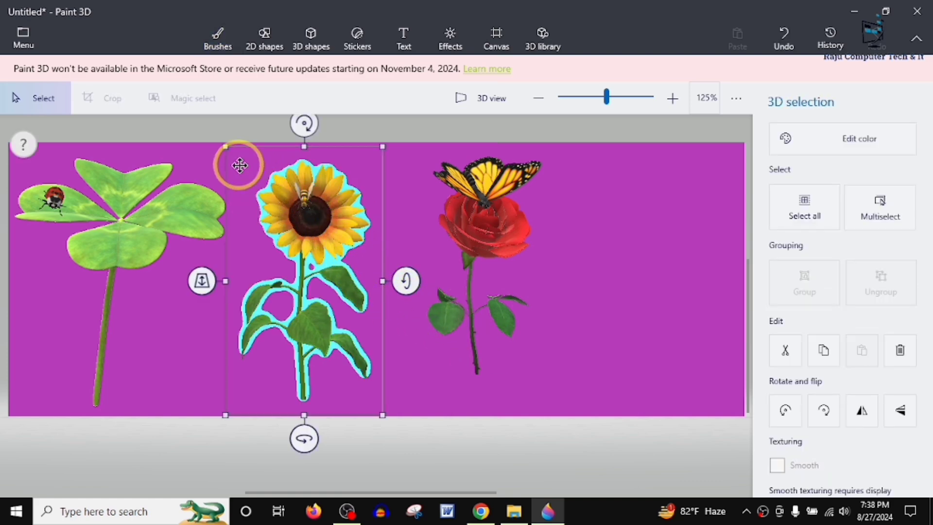
click(223, 143)
drag(223, 144, 206, 117)
Step: Move the bee up to the upper edge of the sunflower's dark center and clear the selection
click(305, 197)
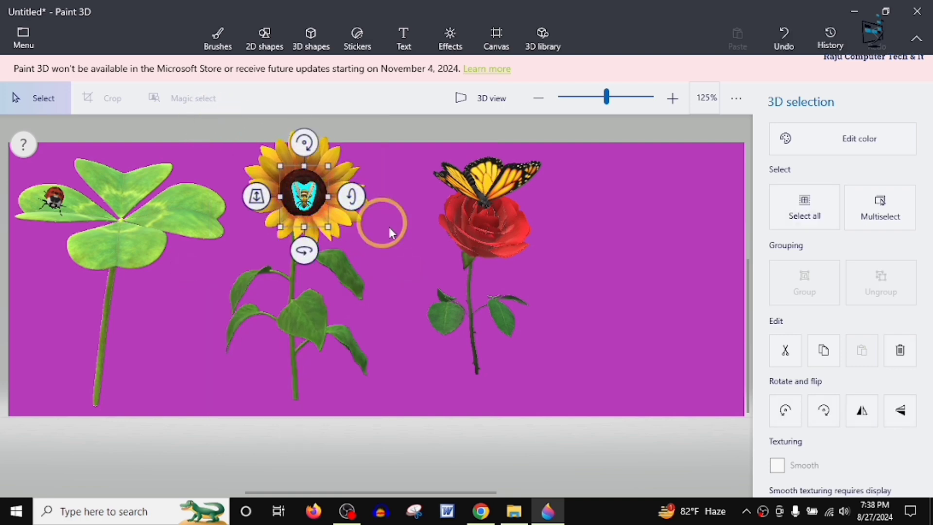
drag(304, 195, 298, 164)
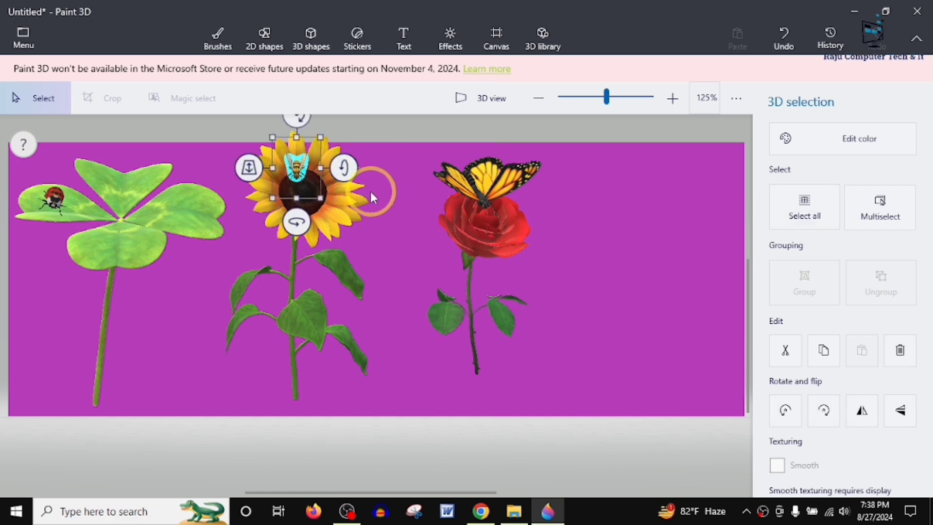
click(334, 204)
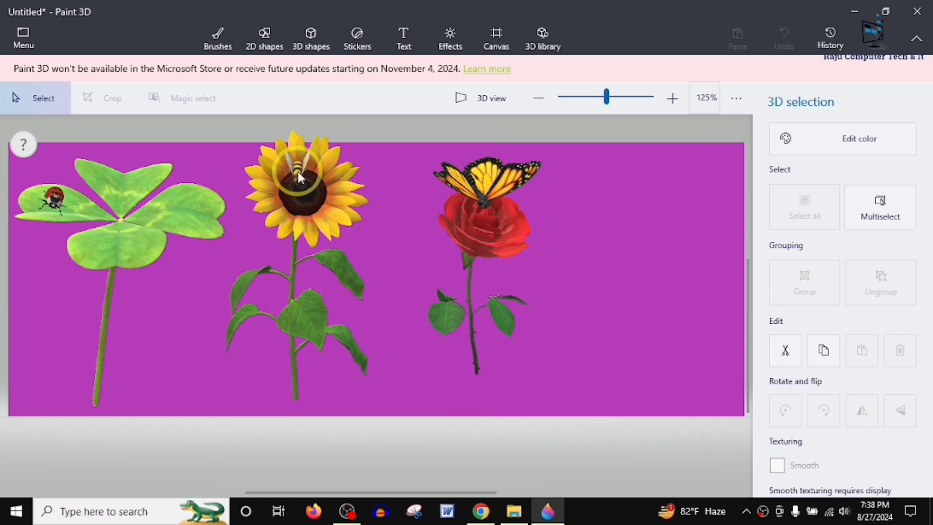
click(555, 279)
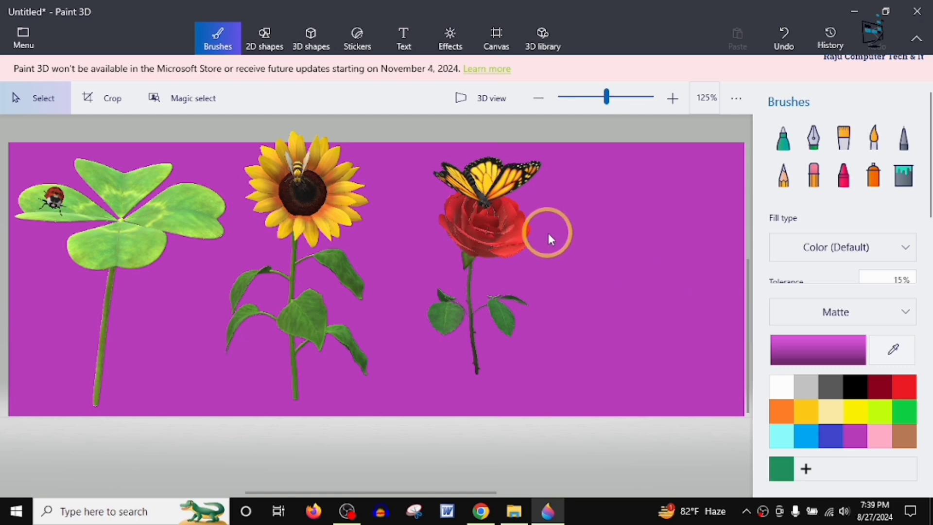
Step: Look through the models of the Bugs collection and return to the 3D library's overview of collections
click(540, 44)
scroll(860, 345, down, 3)
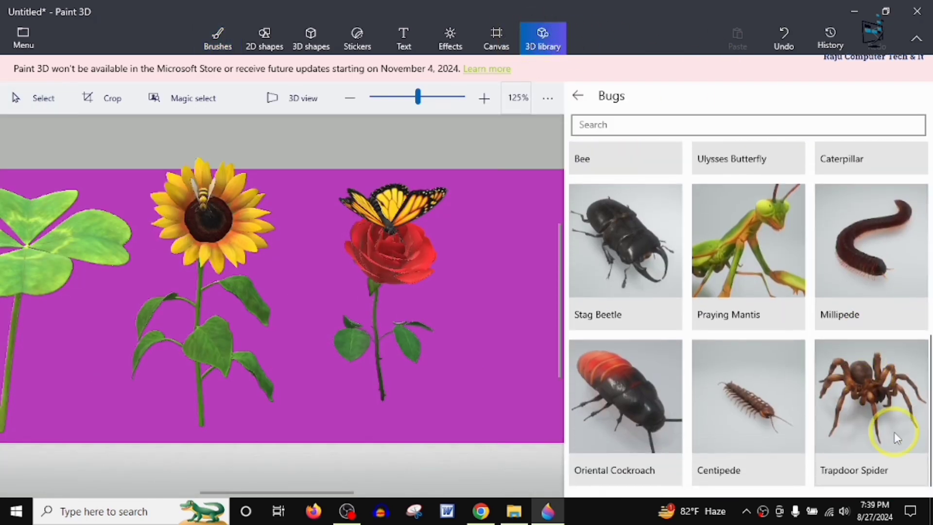
scroll(856, 423, up, 5)
scroll(826, 412, up, 2)
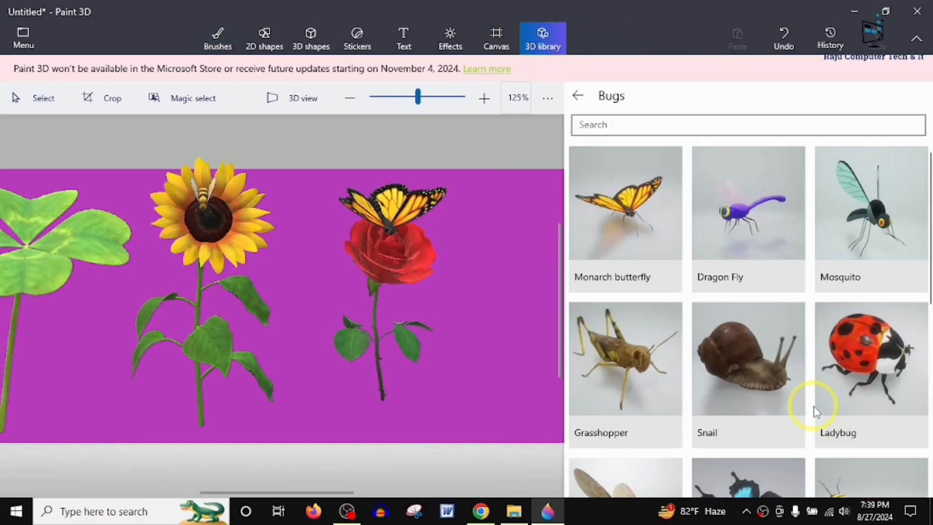
click(577, 96)
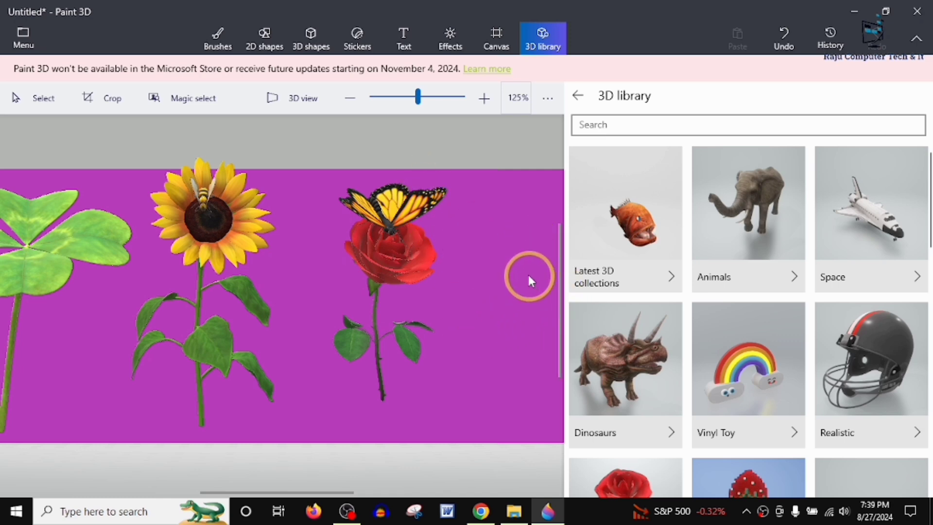
click(577, 95)
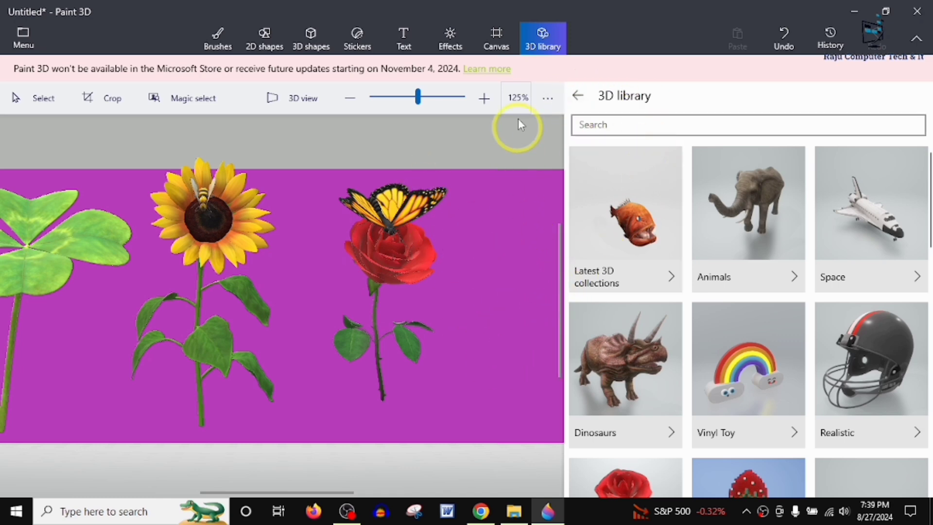
Step: Examine the depth placement of the flowers and insects in 3D view, then return to the flat canvas view
click(535, 58)
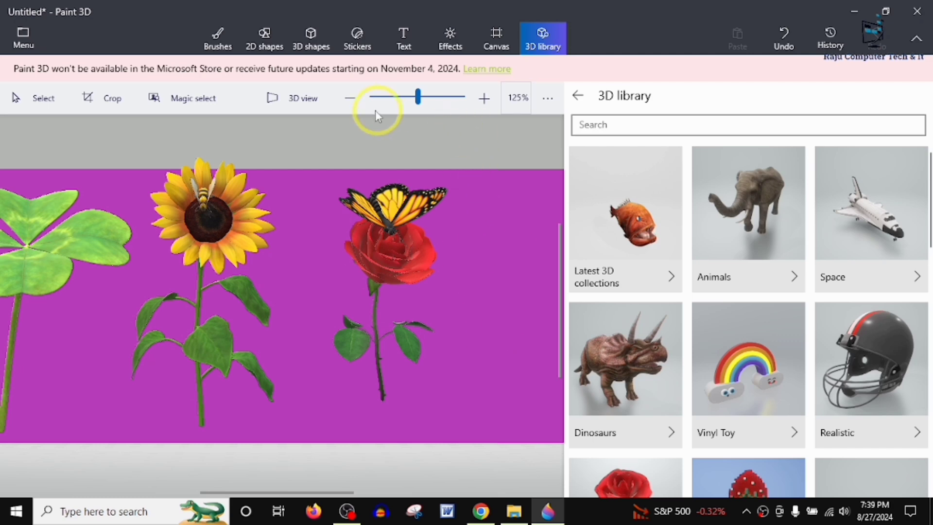
click(306, 98)
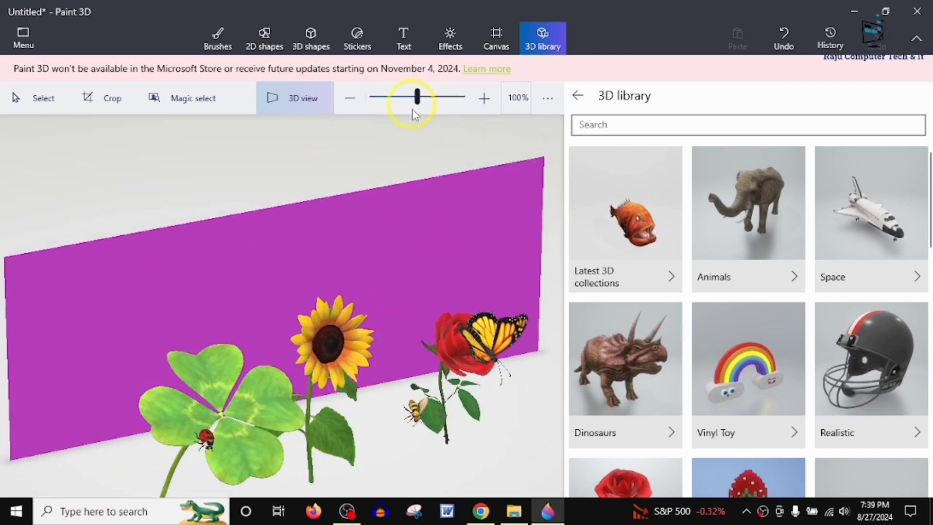
scroll(374, 355, up, 4)
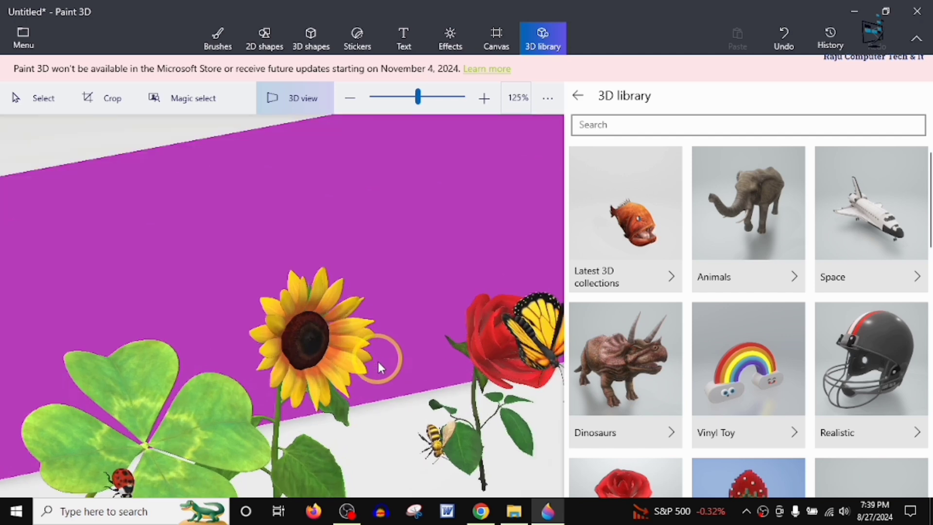
scroll(379, 365, down, 4)
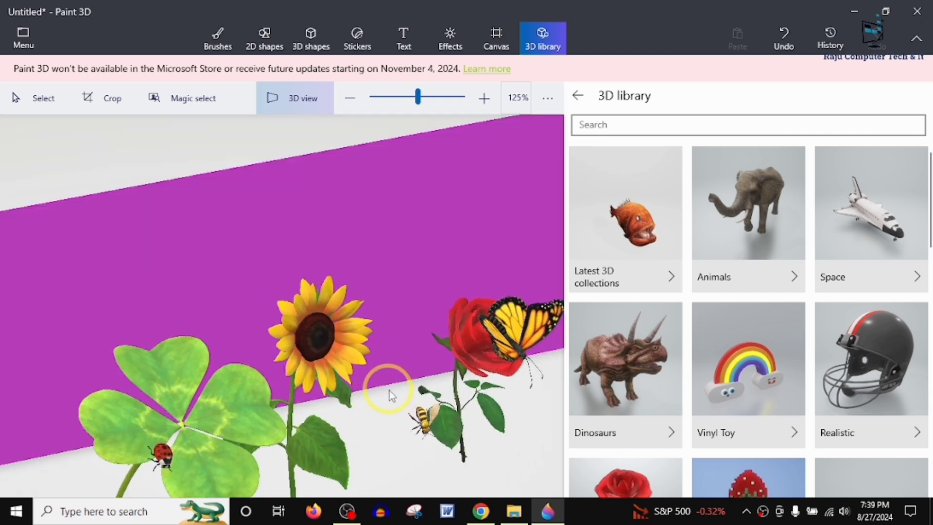
click(321, 99)
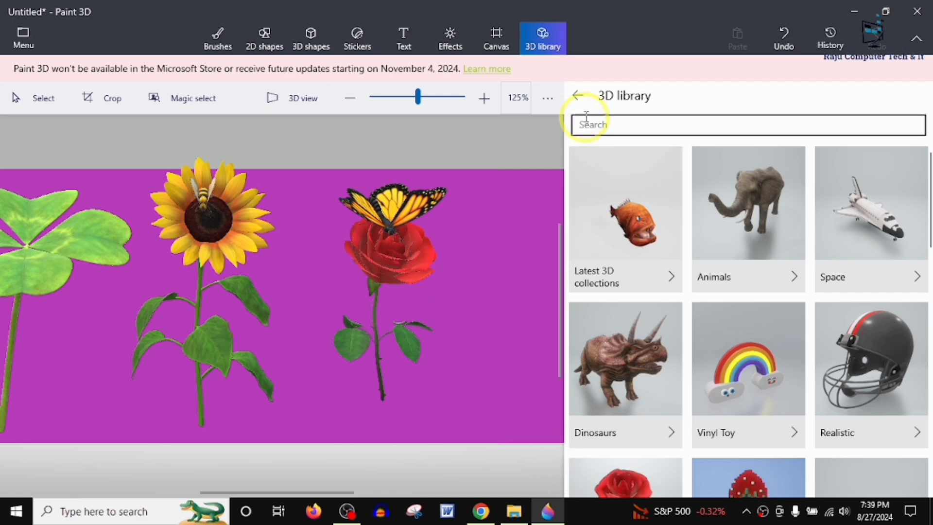
Step: Look through the collections offered in the 3D library, from Dinosaurs and Flowers and Plants to Biology
scroll(826, 389, down, 3)
scroll(842, 414, down, 12)
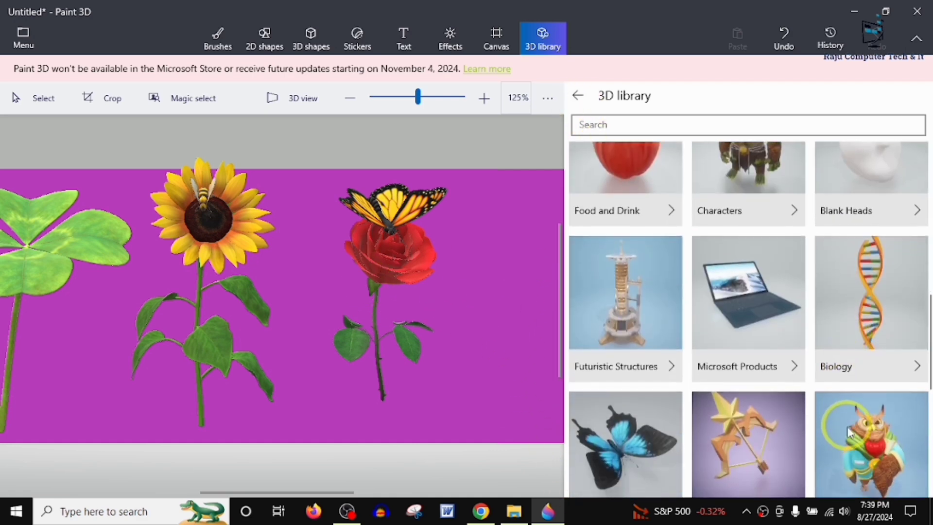
scroll(852, 434, up, 10)
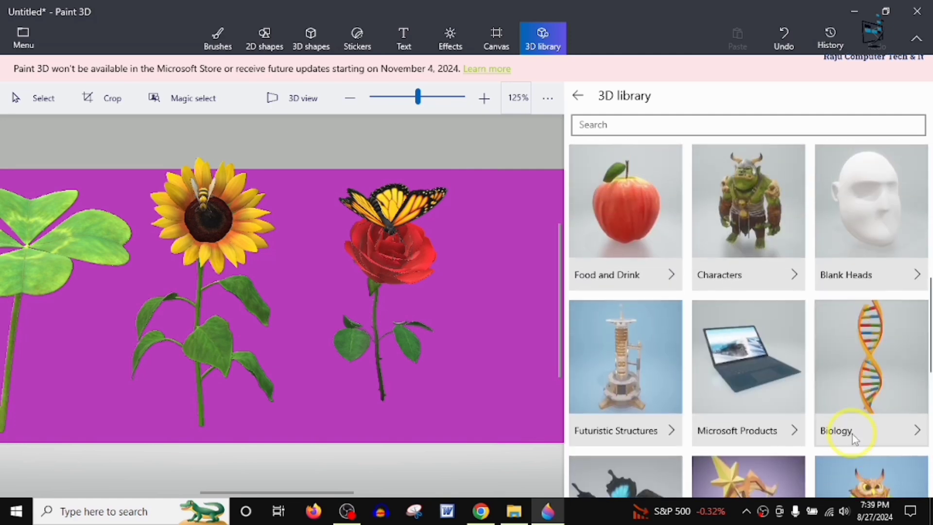
scroll(853, 435, down, 3)
scroll(852, 434, up, 1)
scroll(845, 440, up, 9)
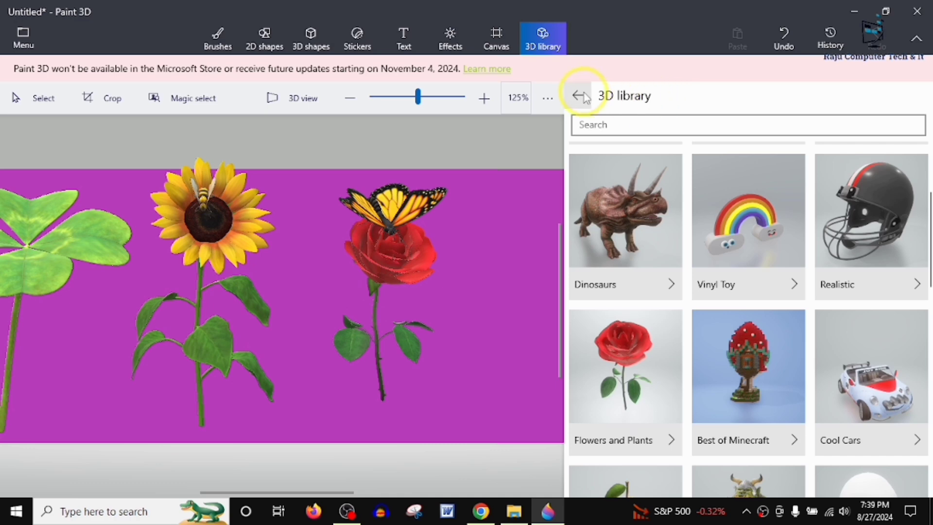
Step: Save a copy of the scene as a GLB 3D model named It on the Desktop
click(22, 38)
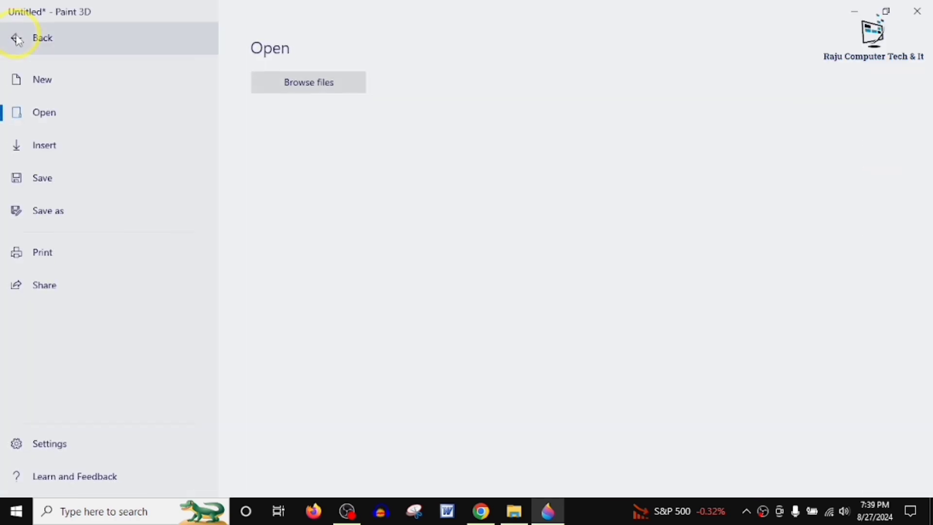
click(41, 181)
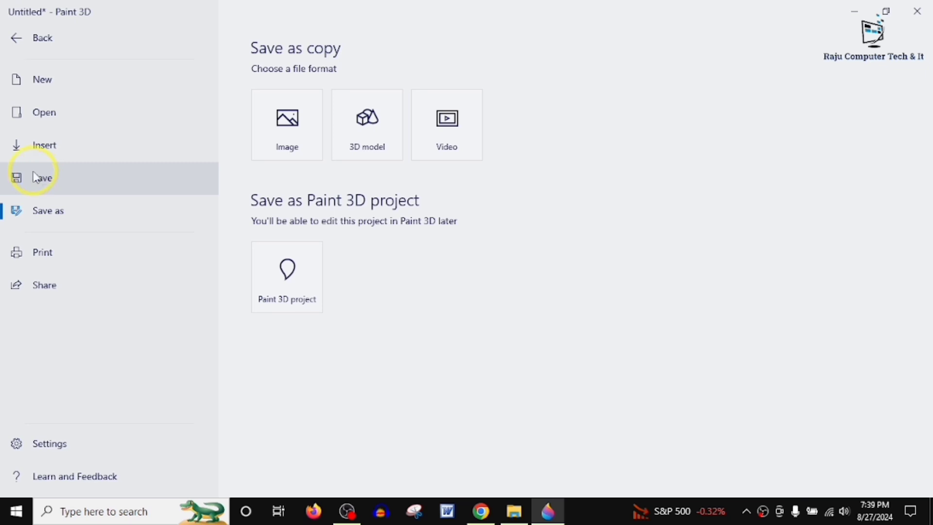
click(179, 183)
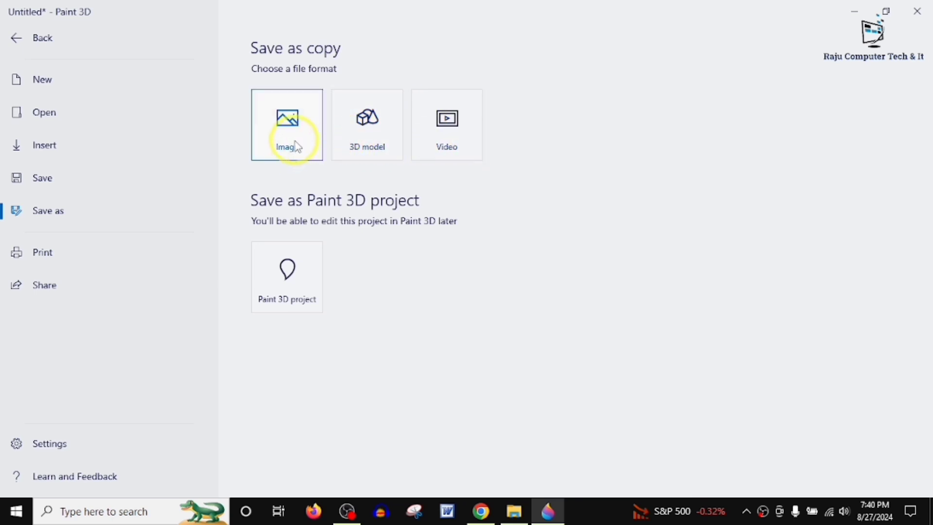
click(377, 140)
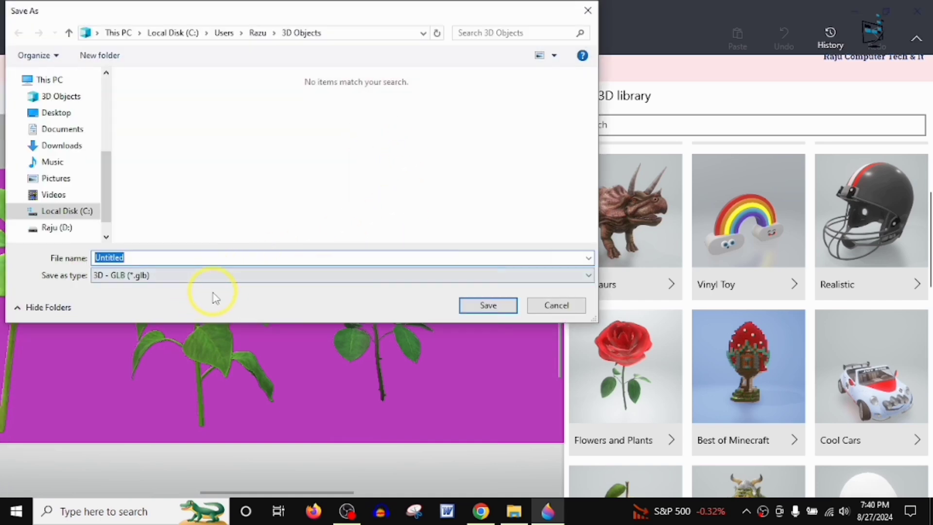
double_click(112, 257)
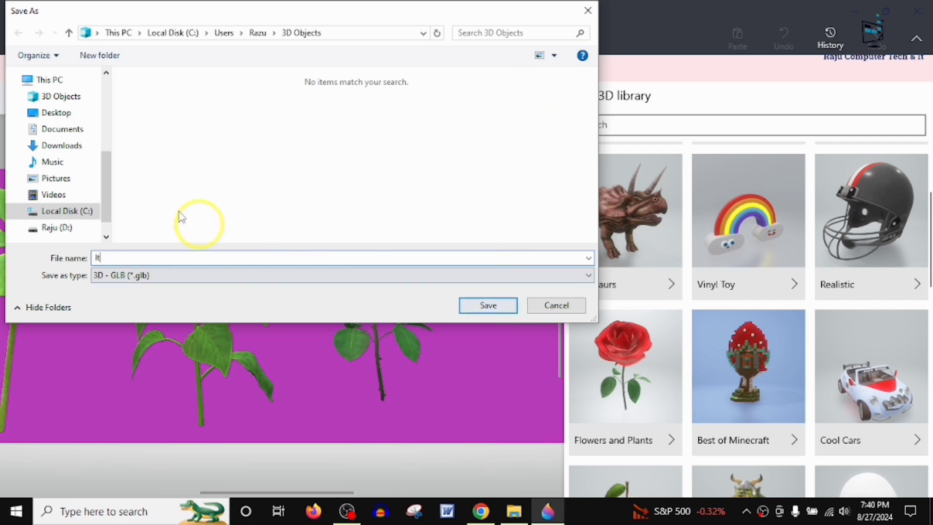
click(53, 113)
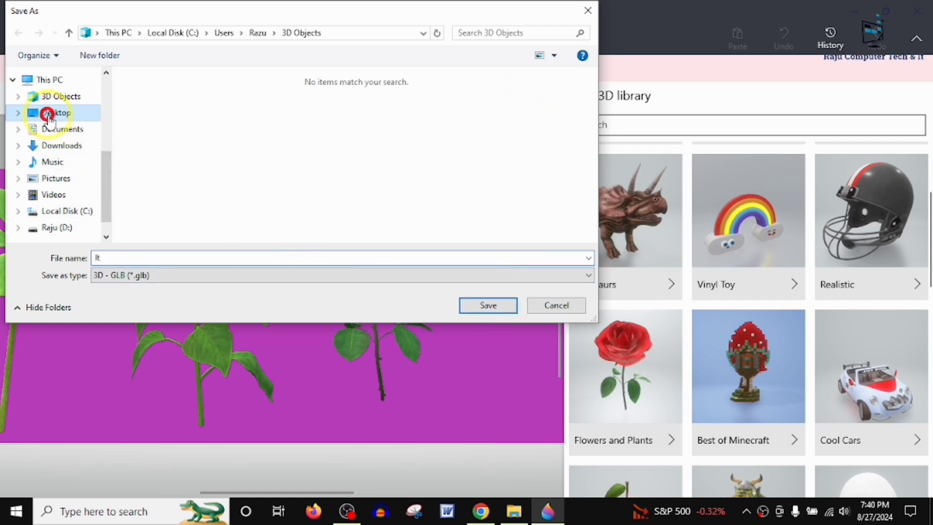
click(488, 305)
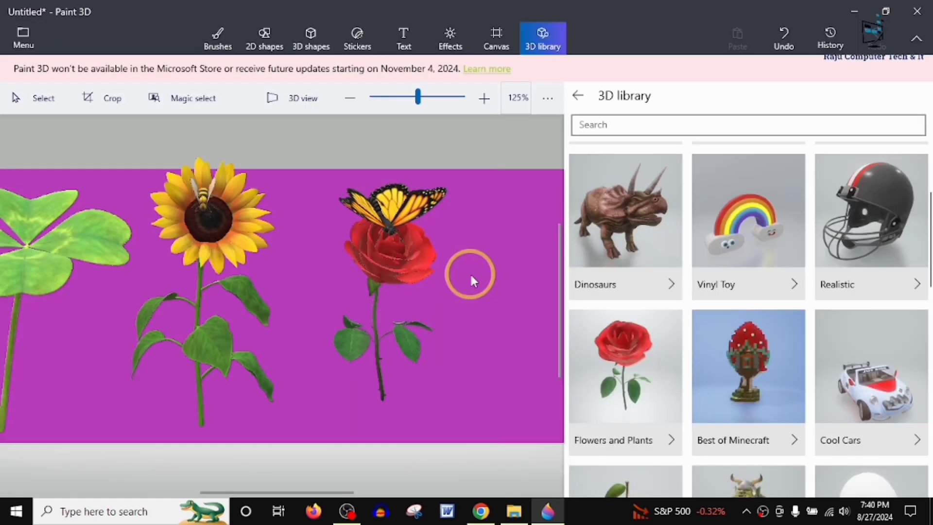
Step: Save a copy of the scene as a JPEG image named 2 on the Desktop
click(22, 42)
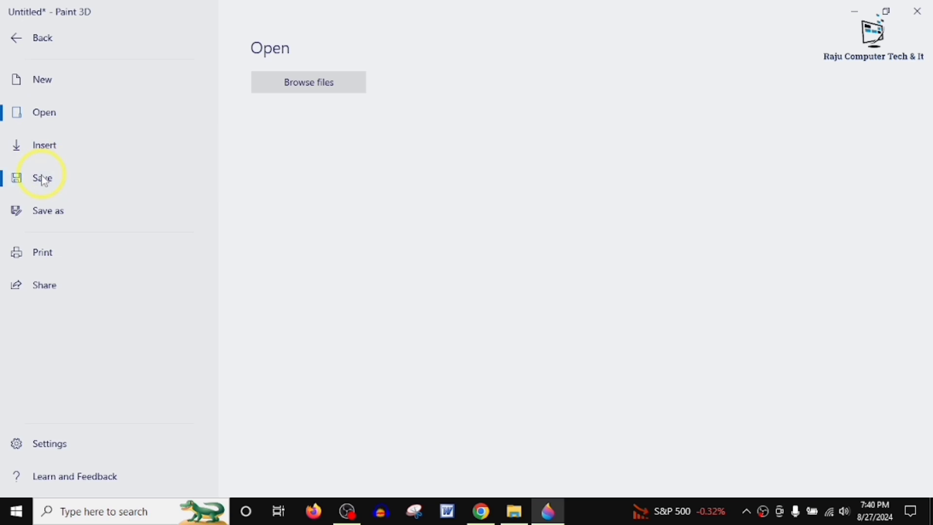
click(67, 199)
click(288, 131)
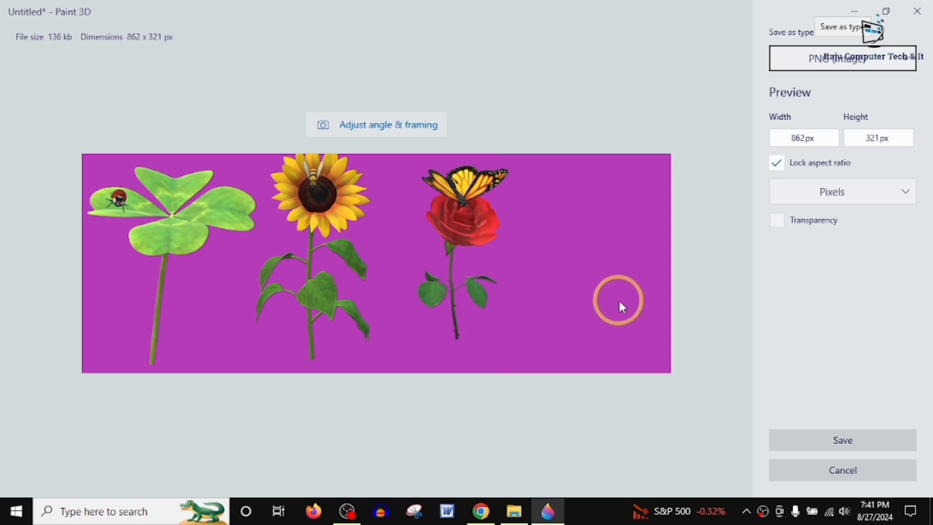
click(850, 67)
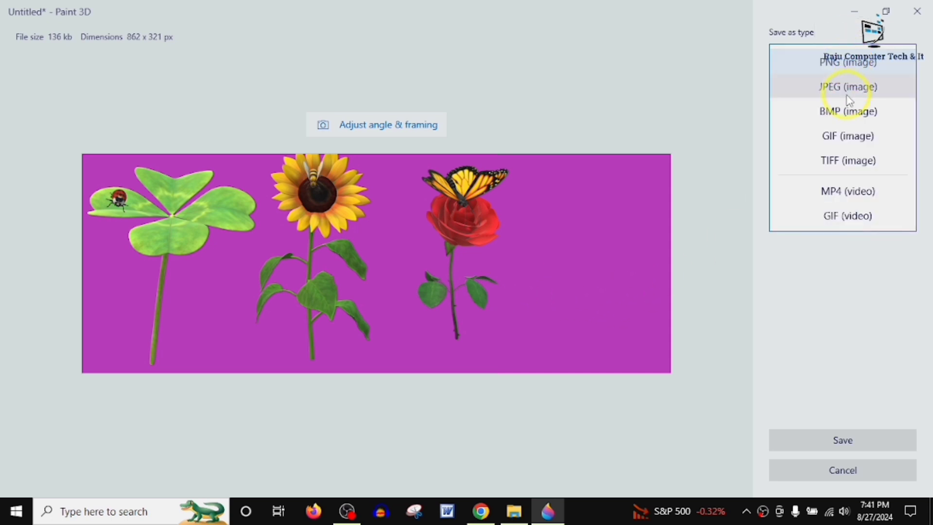
click(849, 87)
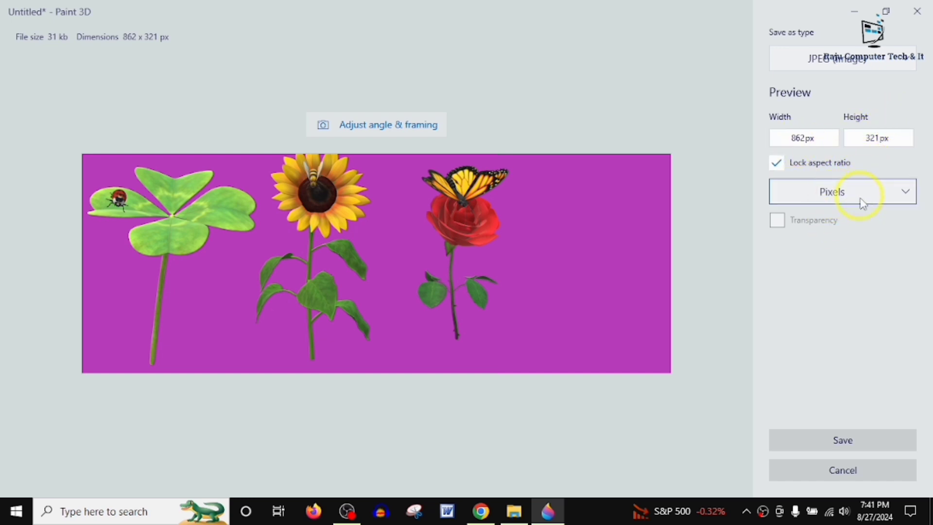
click(844, 441)
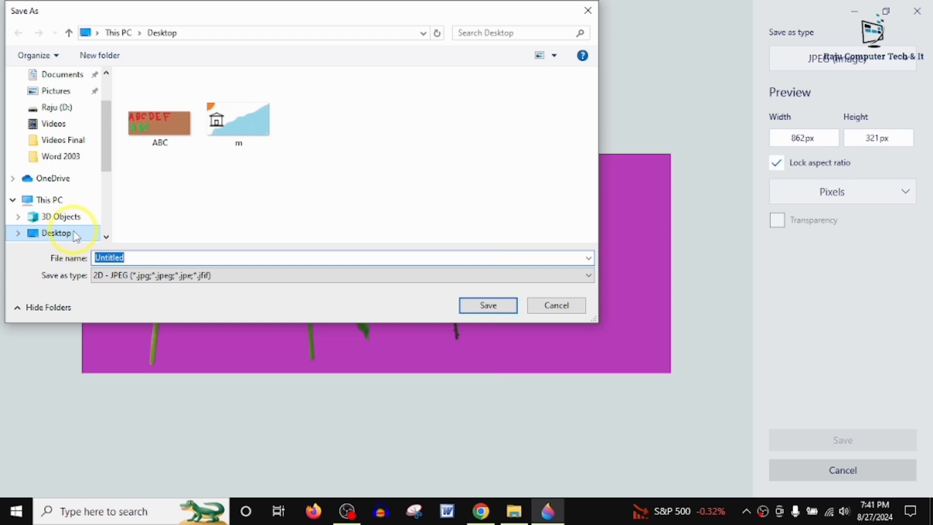
click(74, 233)
click(141, 259)
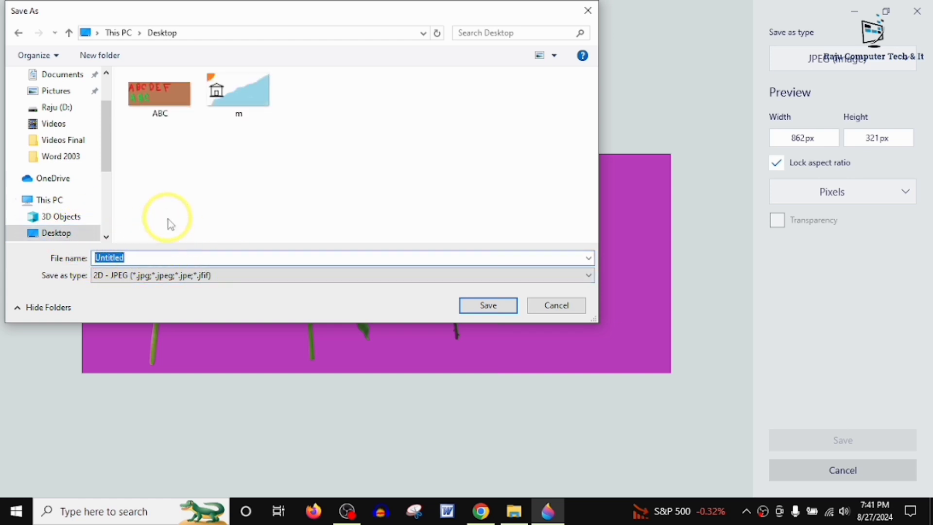
text(2)
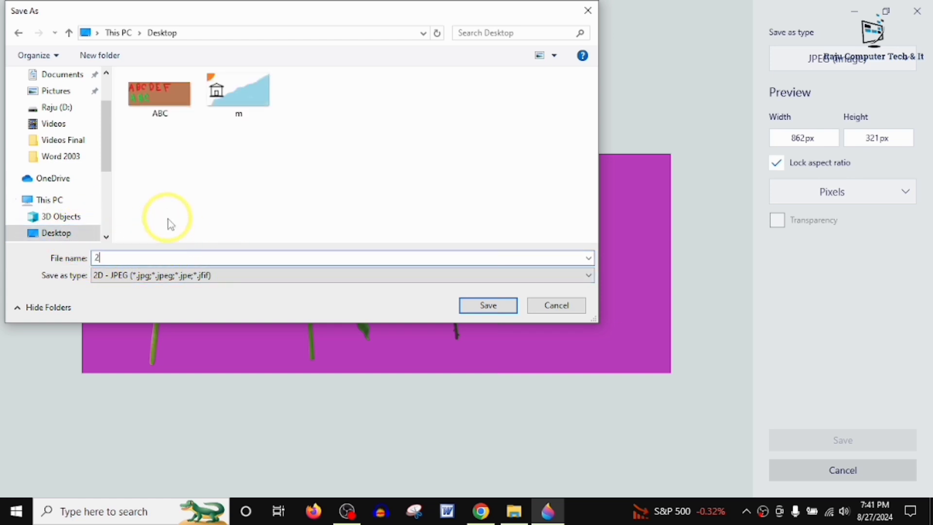
click(474, 310)
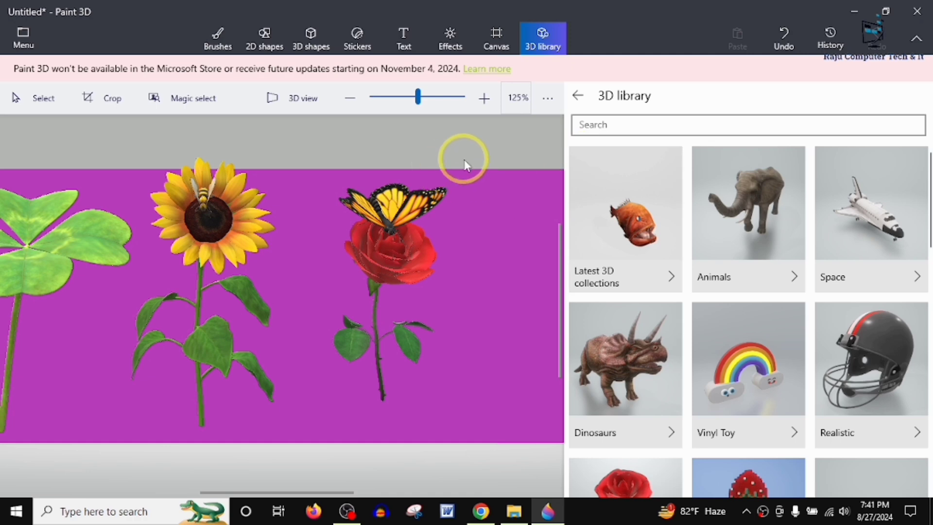
Step: Open the saved 3D model It from the Desktop, inspect the scene up close and close its window
click(855, 7)
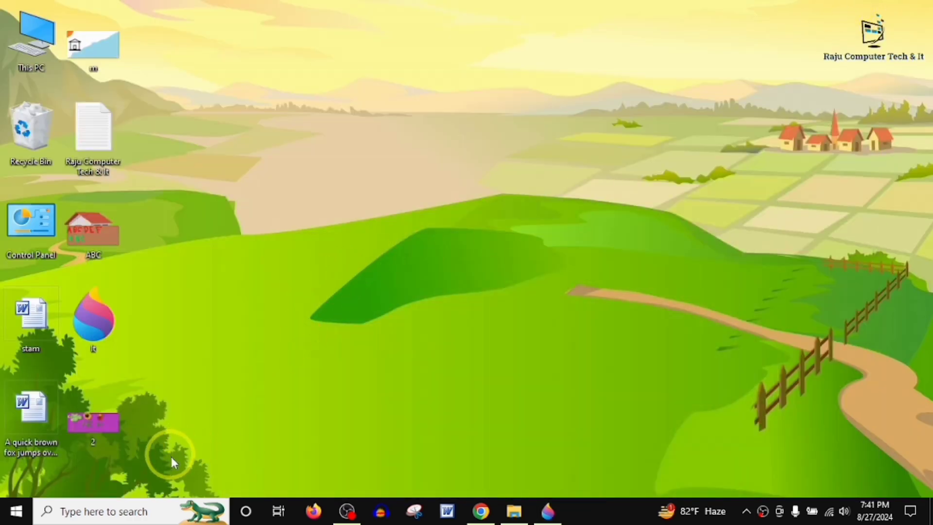
double_click(101, 323)
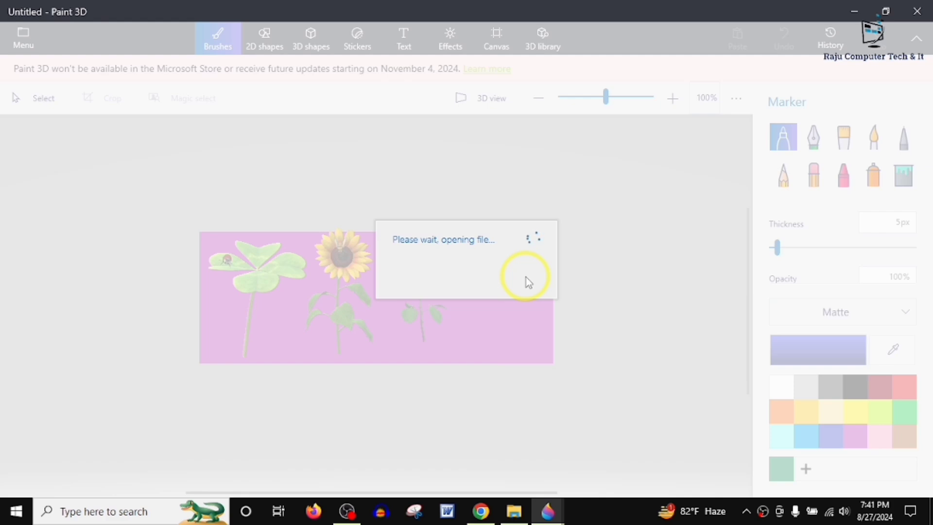
scroll(349, 296, up, 3)
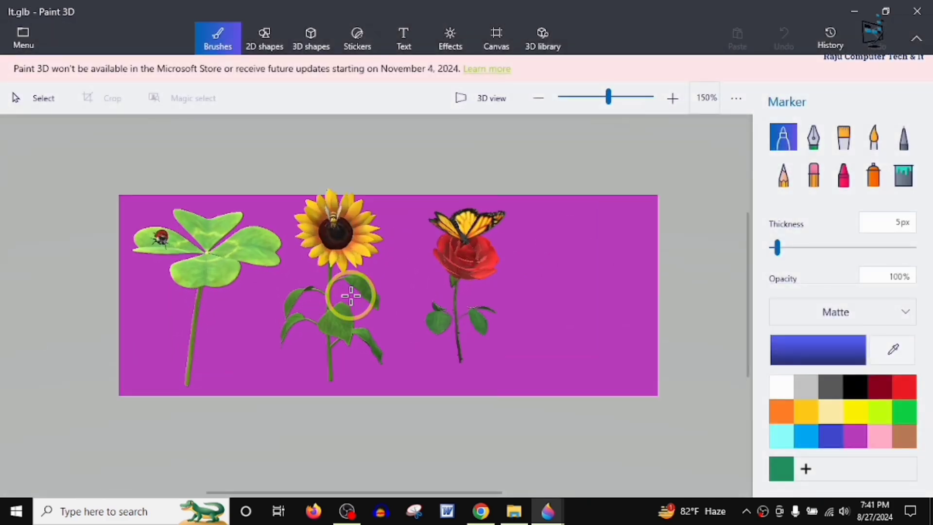
scroll(350, 293, up, 2)
scroll(350, 292, down, 4)
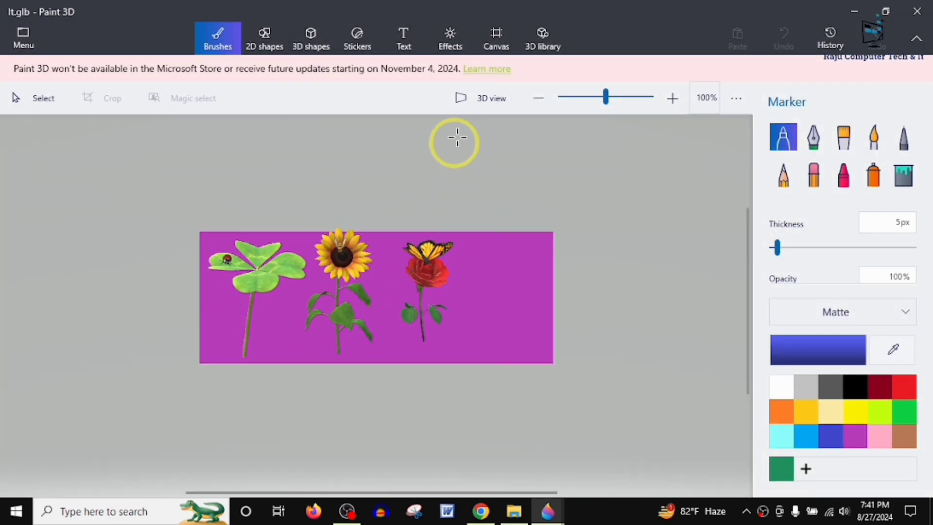
click(475, 97)
click(475, 97)
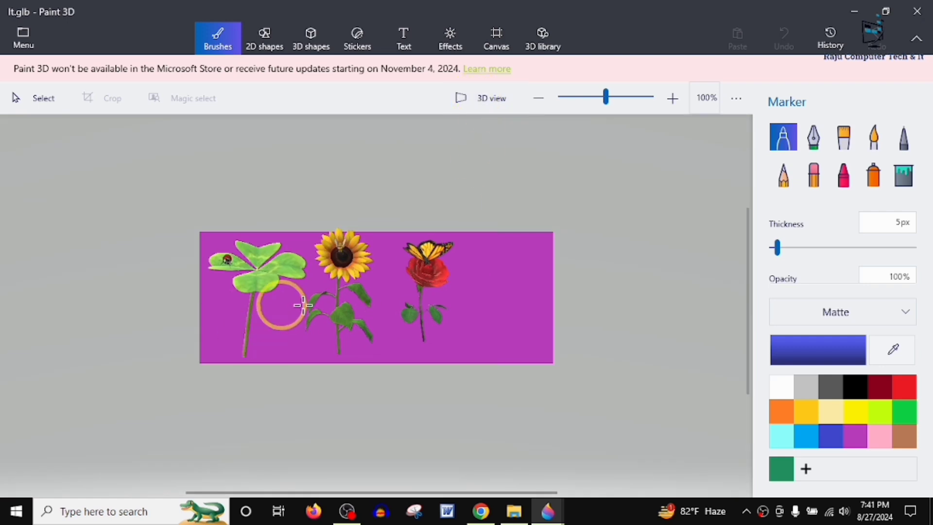
click(920, 8)
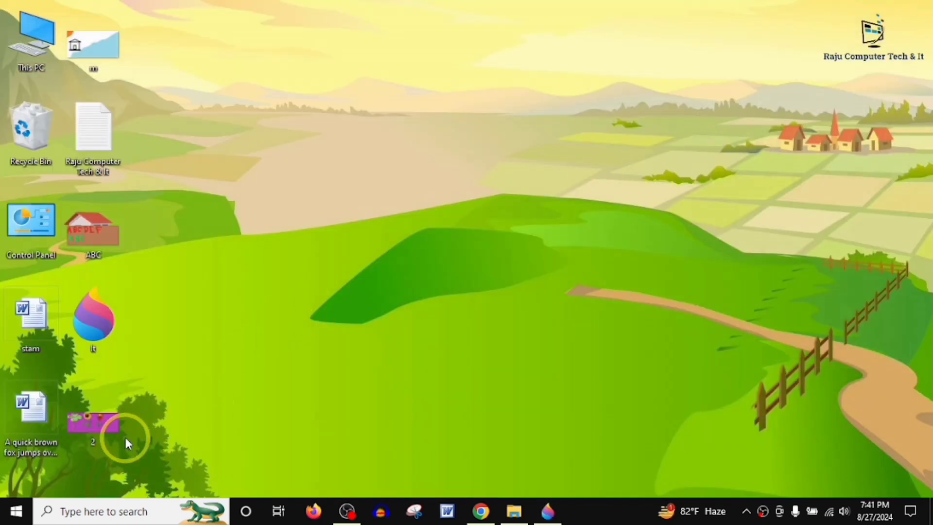
Step: Open the saved image 2 from the Desktop in the image viewer, examine it up close and close it
double_click(97, 429)
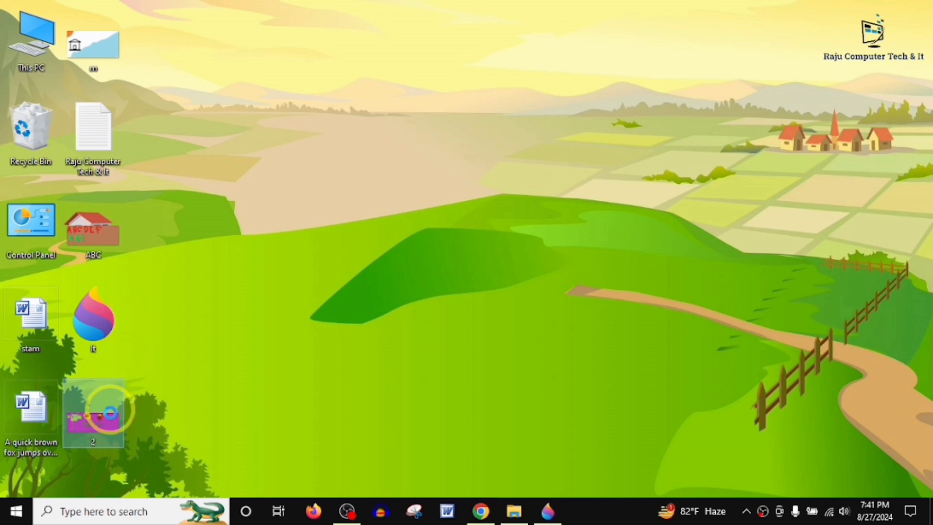
right_click(99, 425)
click(171, 22)
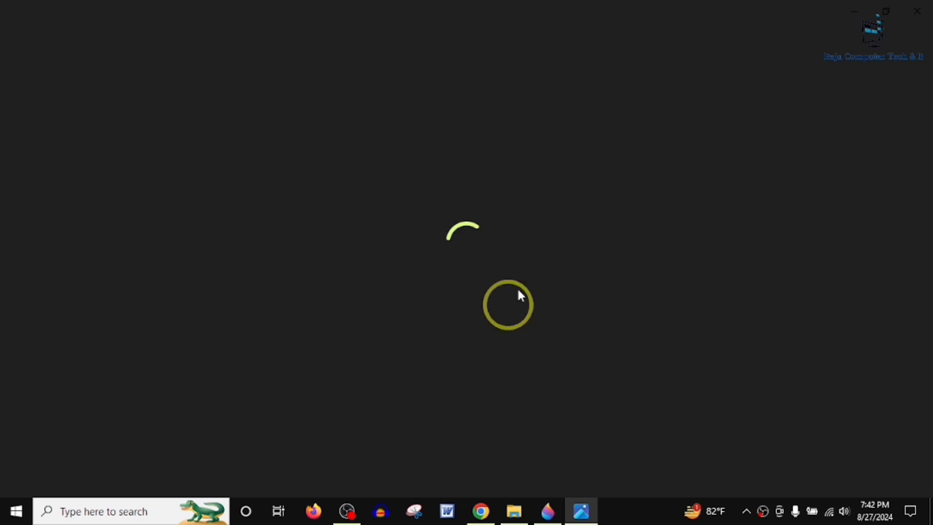
ctrl+scroll(444, 220, up, 2)
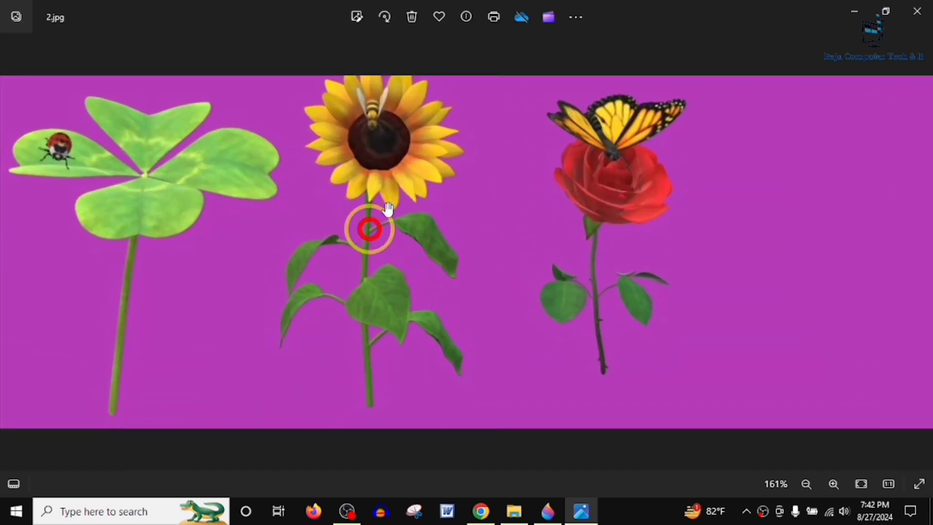
ctrl+scroll(444, 150, down, 2)
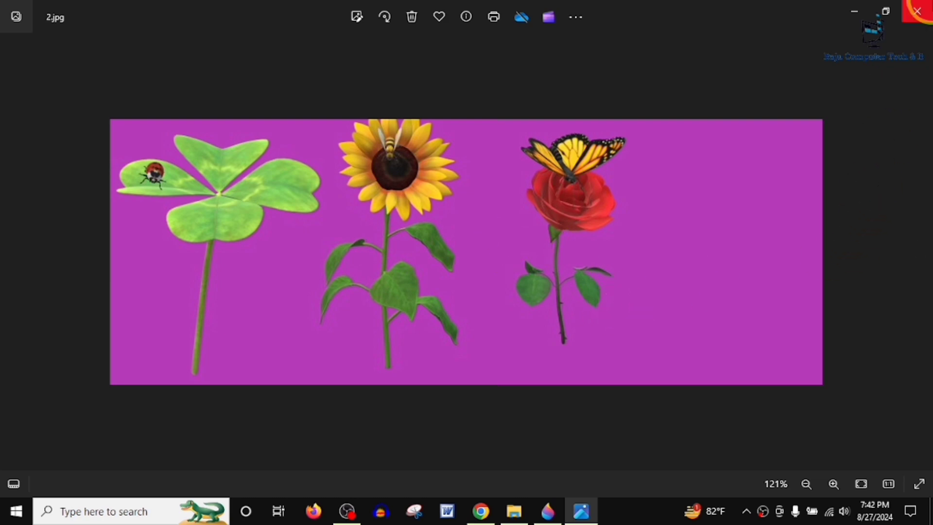
click(917, 11)
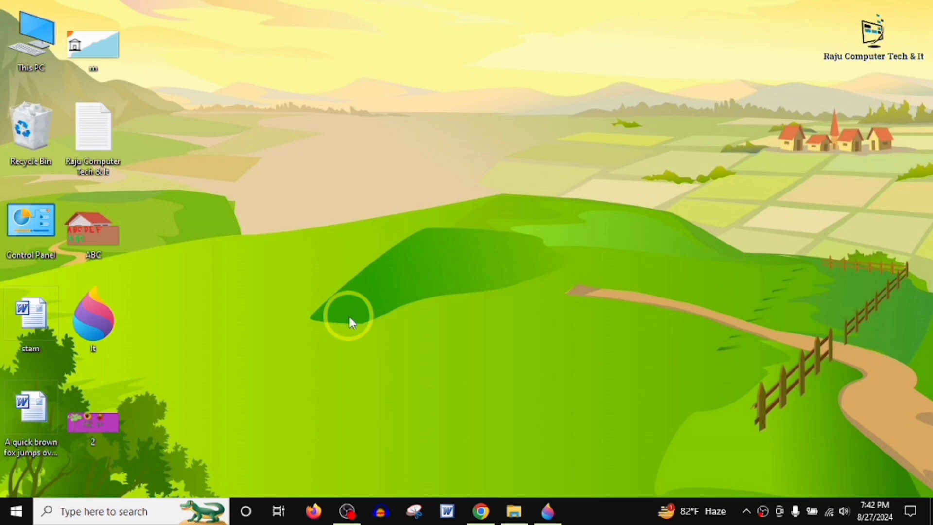
Step: Switch back to Paint 3D and review the brush, 2D shape, 3D shape, sticker and text tools, ending at the 3D library
click(559, 514)
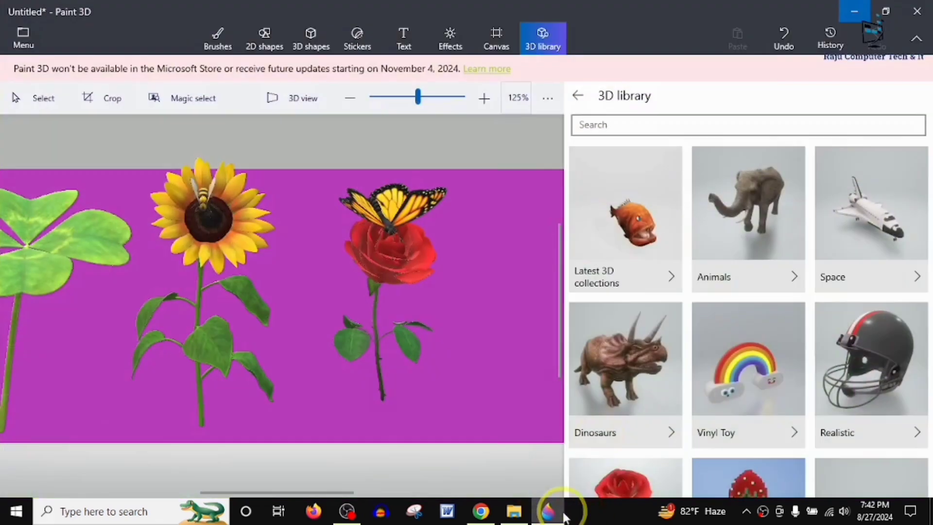
click(204, 44)
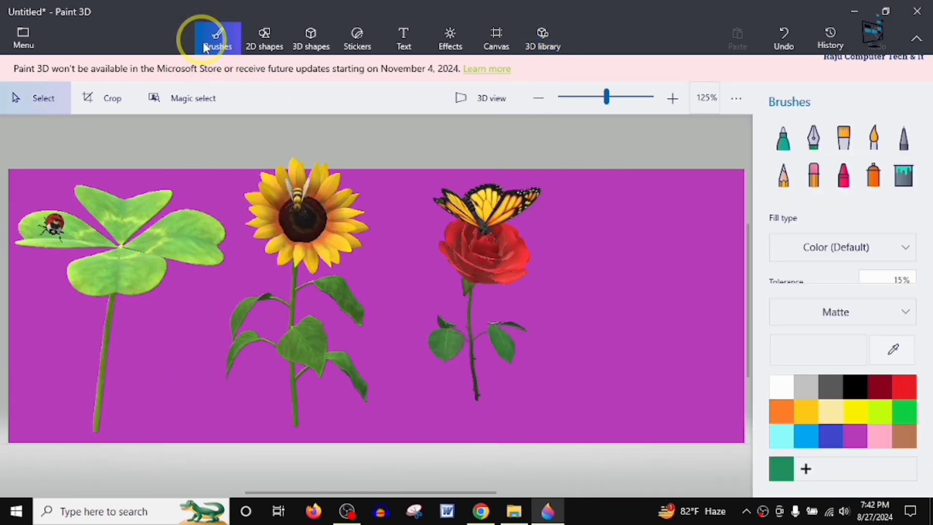
click(264, 41)
click(310, 44)
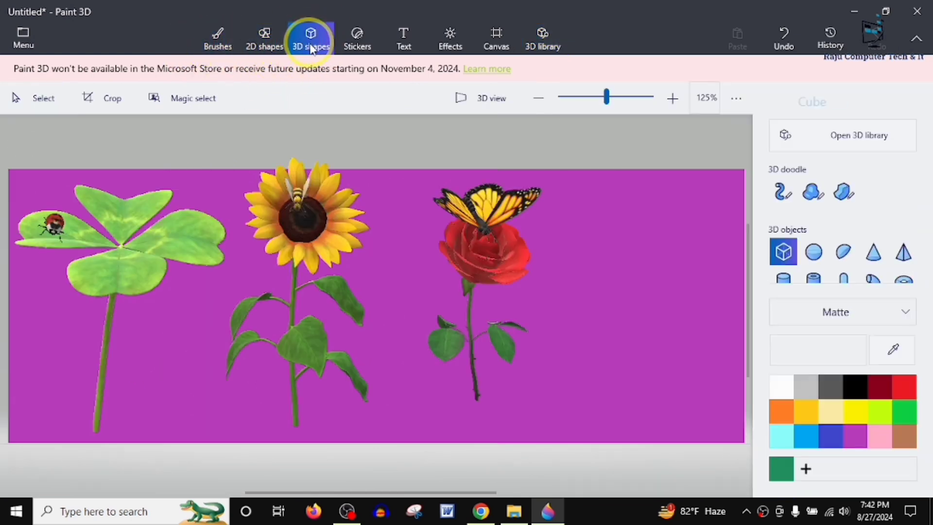
click(357, 40)
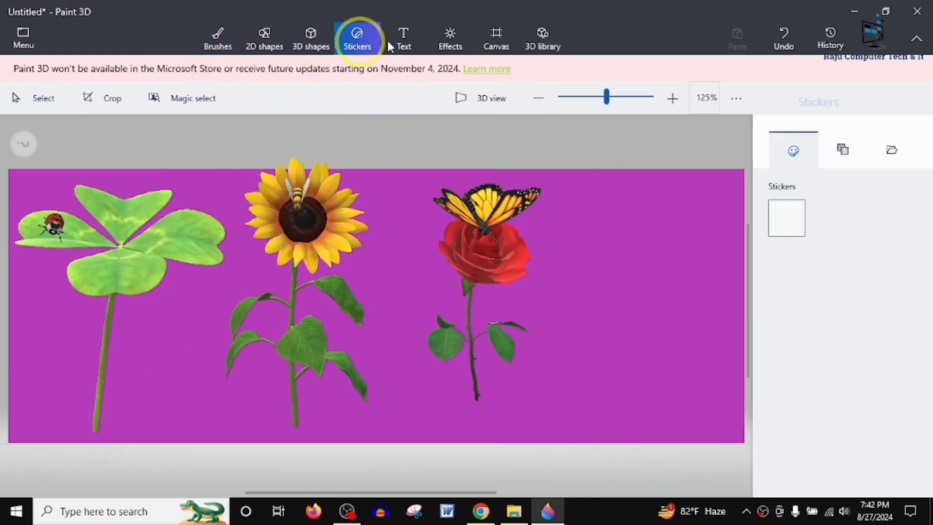
click(403, 39)
click(544, 38)
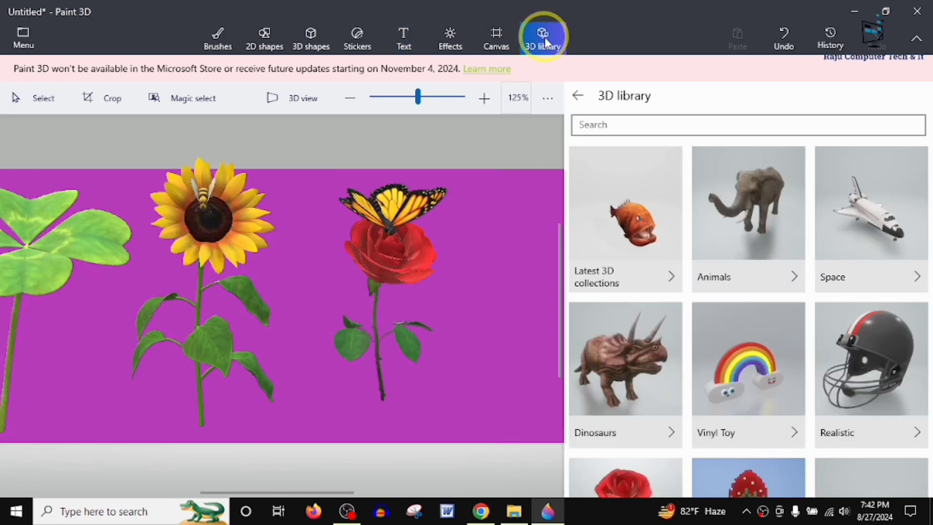